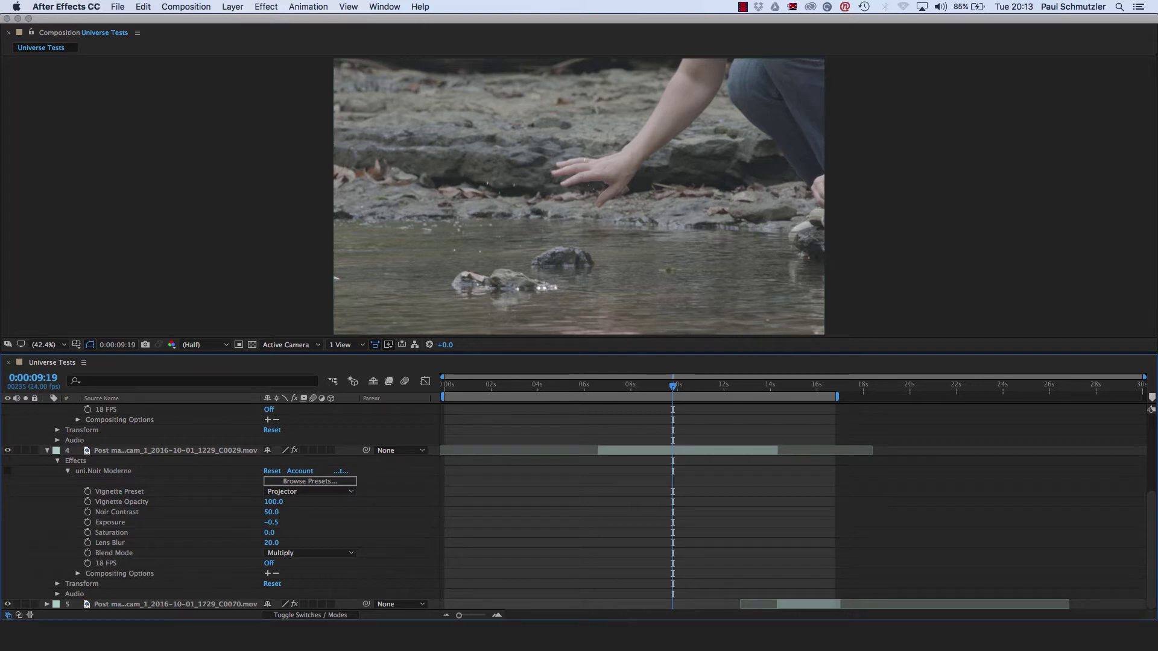
Step: Enable the Noir Moderne effect on the C0029 clip at 0:00:09:03 and browse its presets without choosing one
mouse_move(673, 386)
mouse_down()
mouse_move(618, 386)
mouse_move(692, 386)
mouse_move(657, 384)
mouse_up()
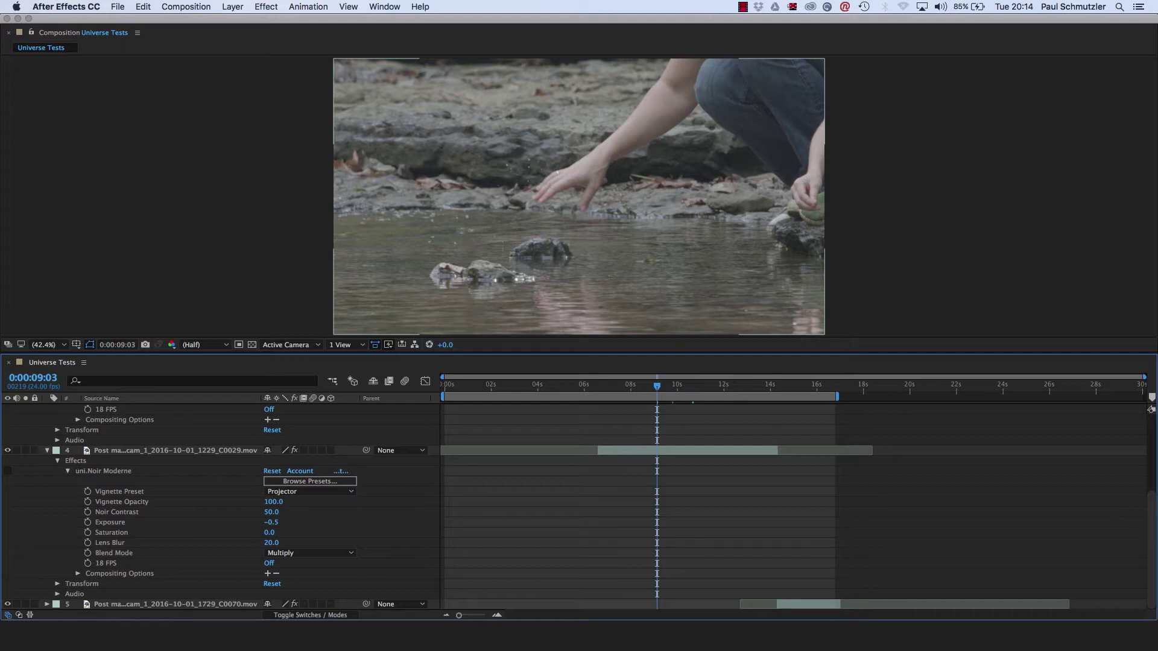
click(7, 470)
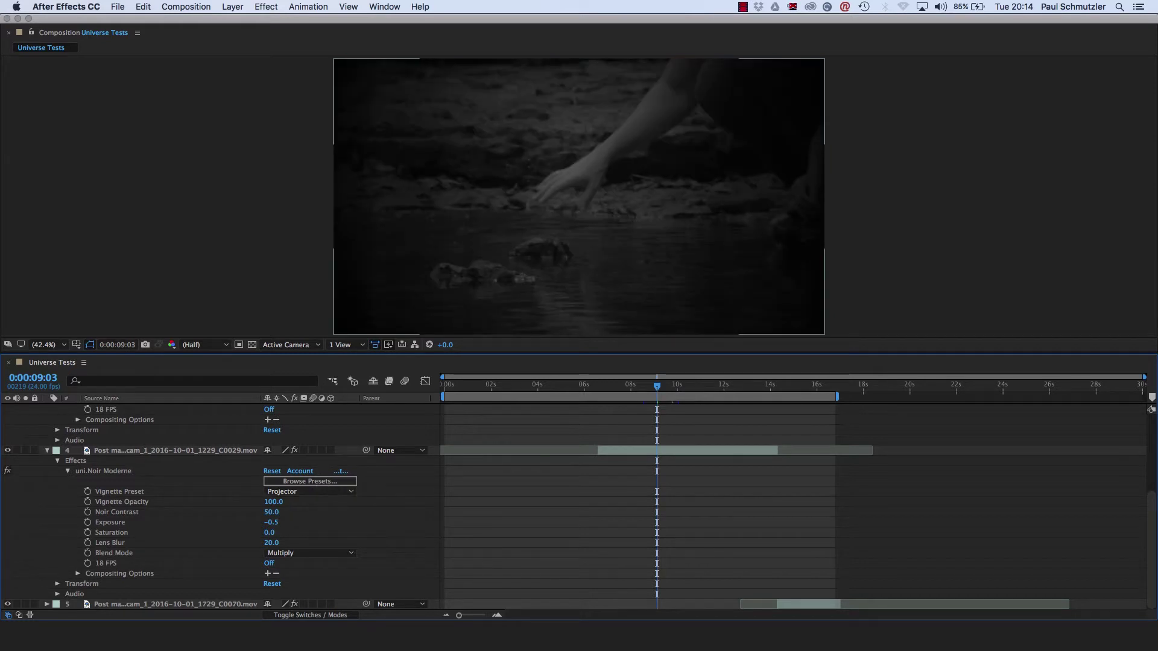
click(309, 481)
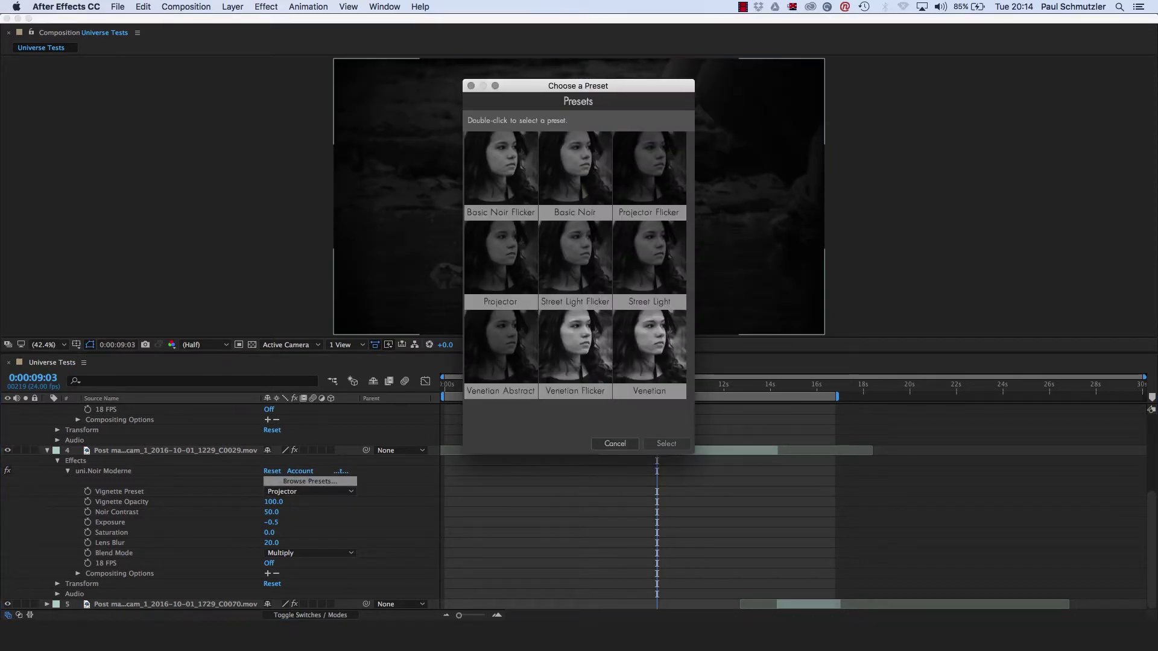
drag(633, 85, 1041, 77)
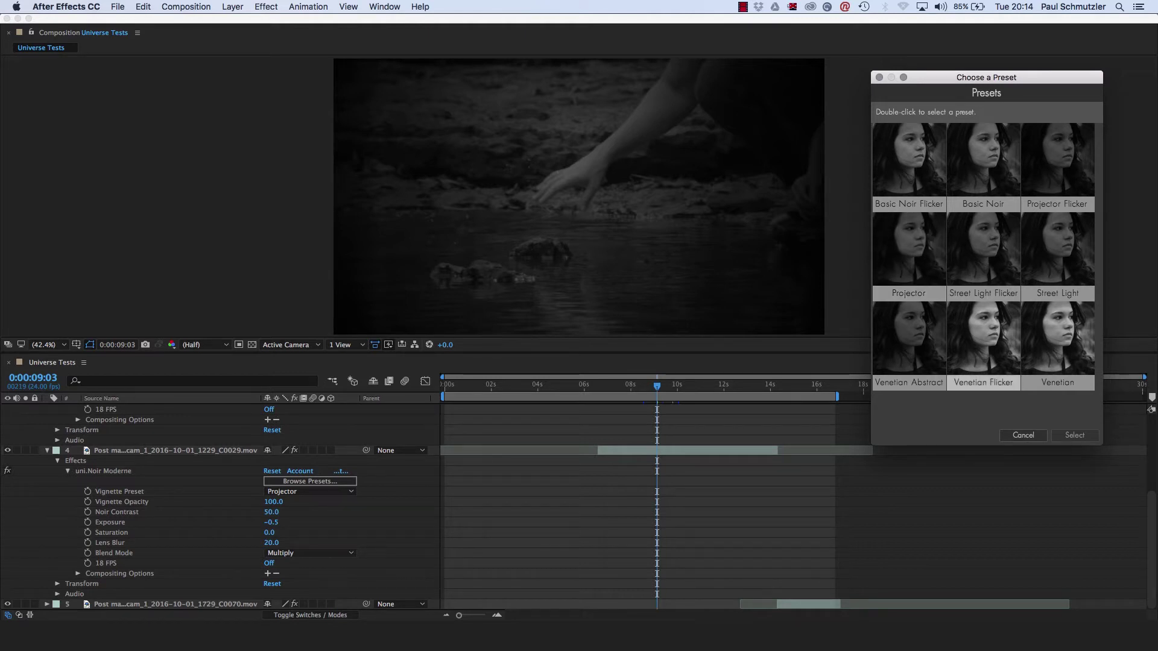
click(1022, 434)
Step: Collapse the expanded Noir Moderne settings of the C0029 and C0023 clip layers
click(68, 471)
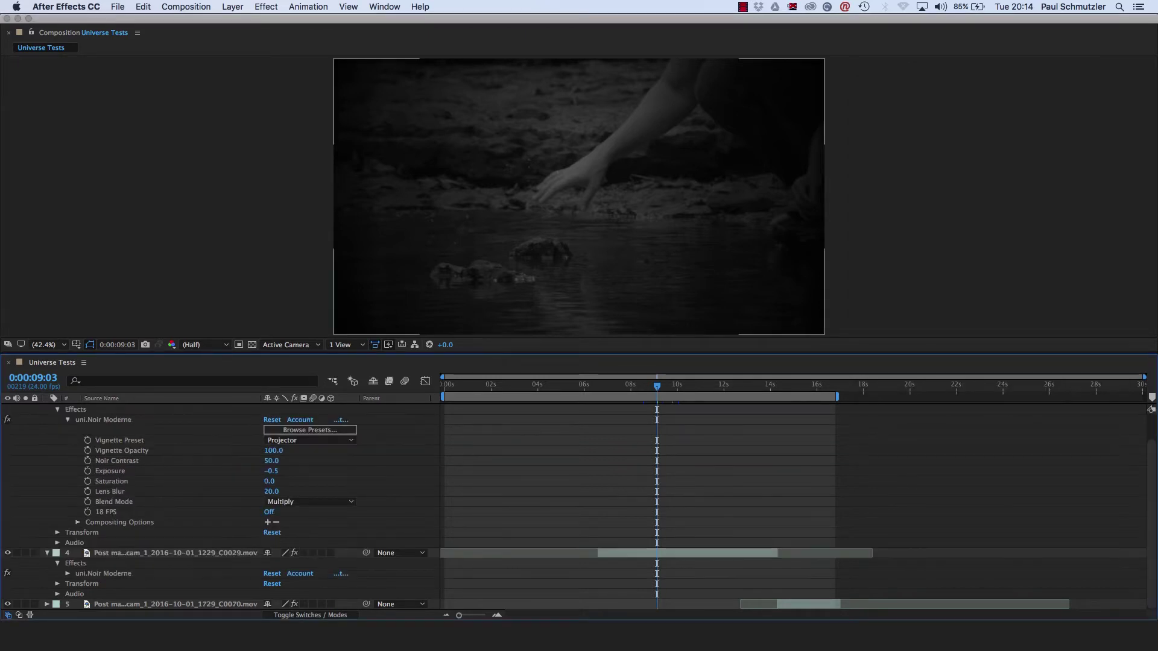
scroll(578, 506, up, 2)
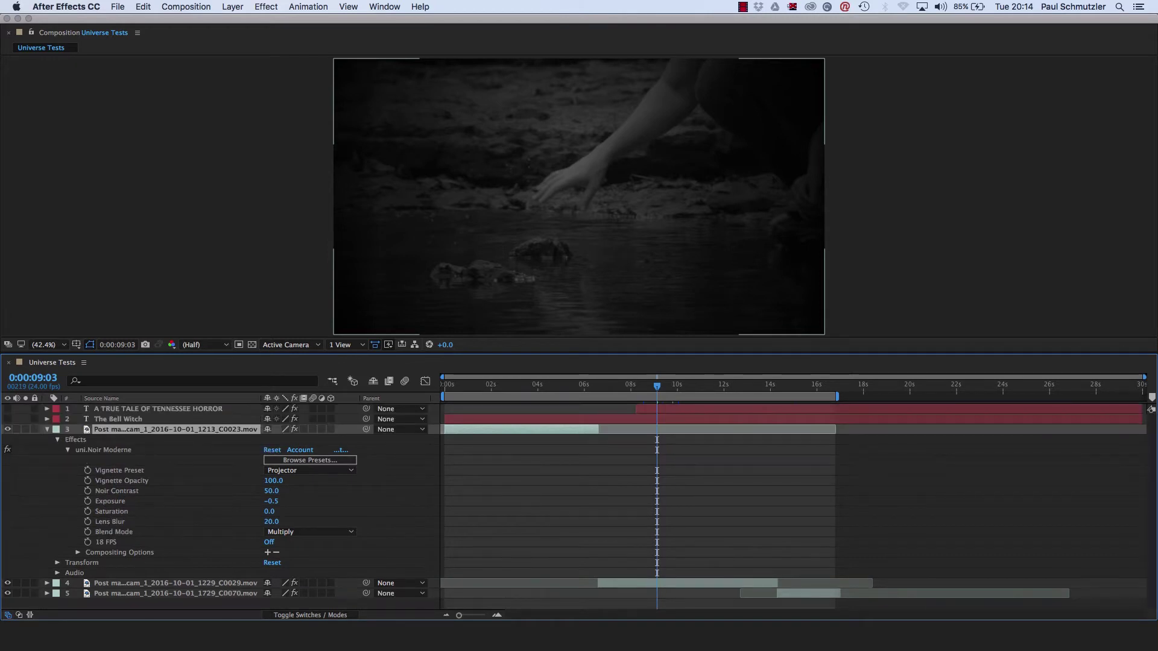
click(47, 430)
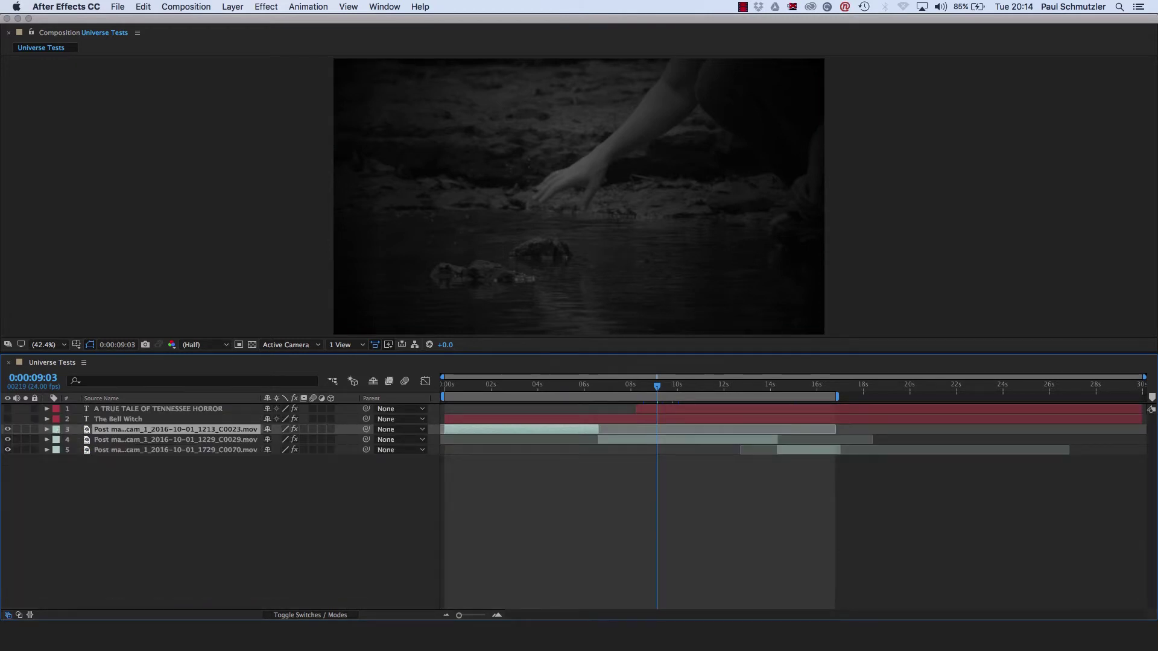
Step: Preview the Noir Moderne look on all three clips, ending with the playhead at 0:00:15:04
click(524, 389)
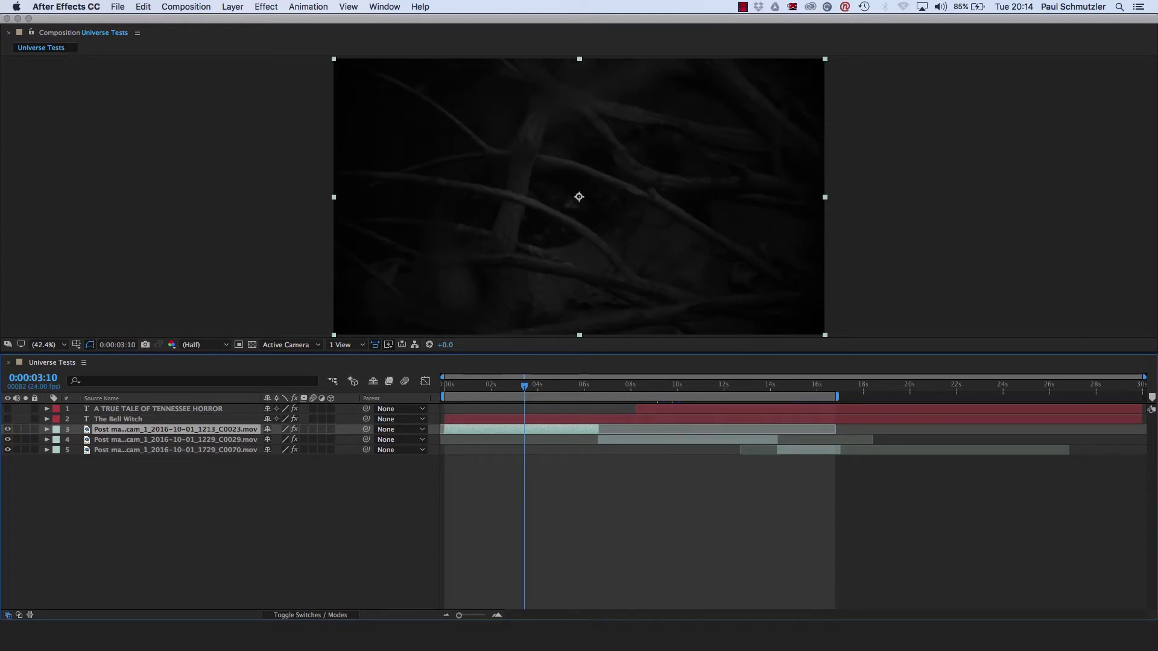
click(669, 389)
click(800, 388)
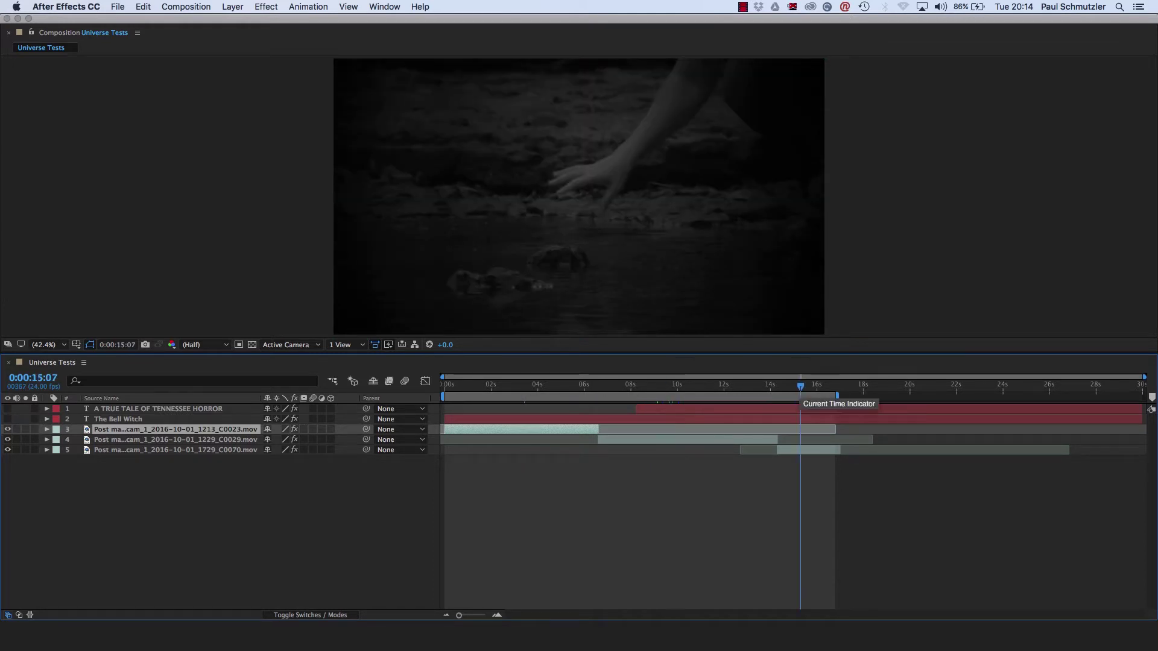
drag(800, 387, 797, 386)
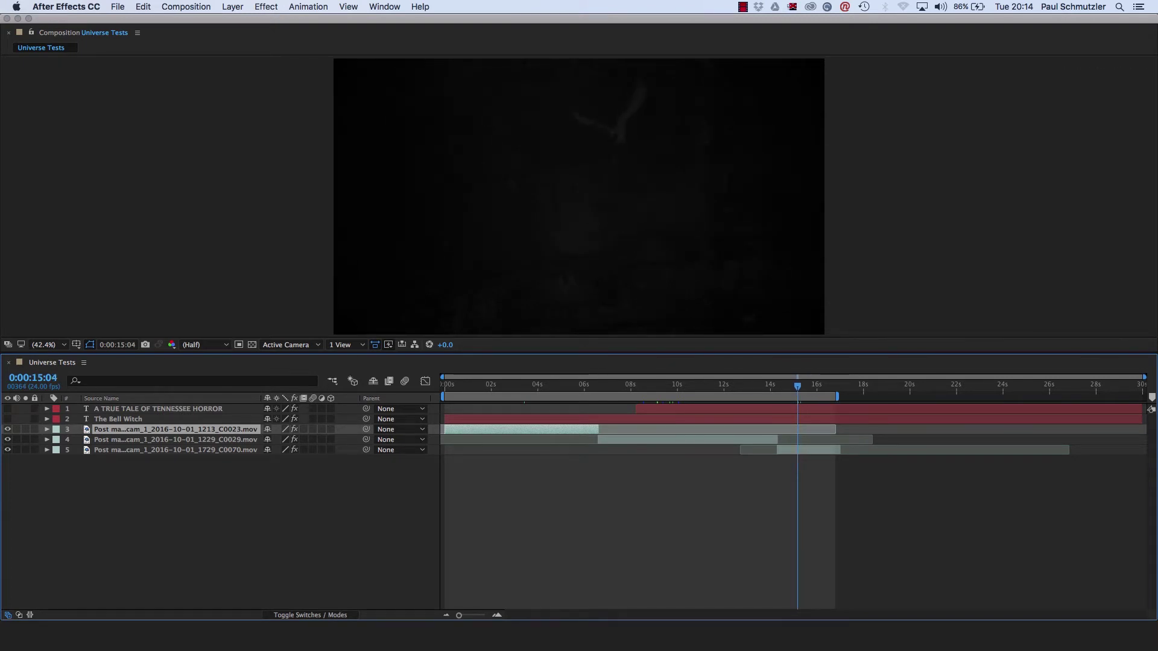
Step: Examine the Noir Moderne settings of the C0023 clip, including the 18 FPS option, and collapse the layer again
key(super+grave)
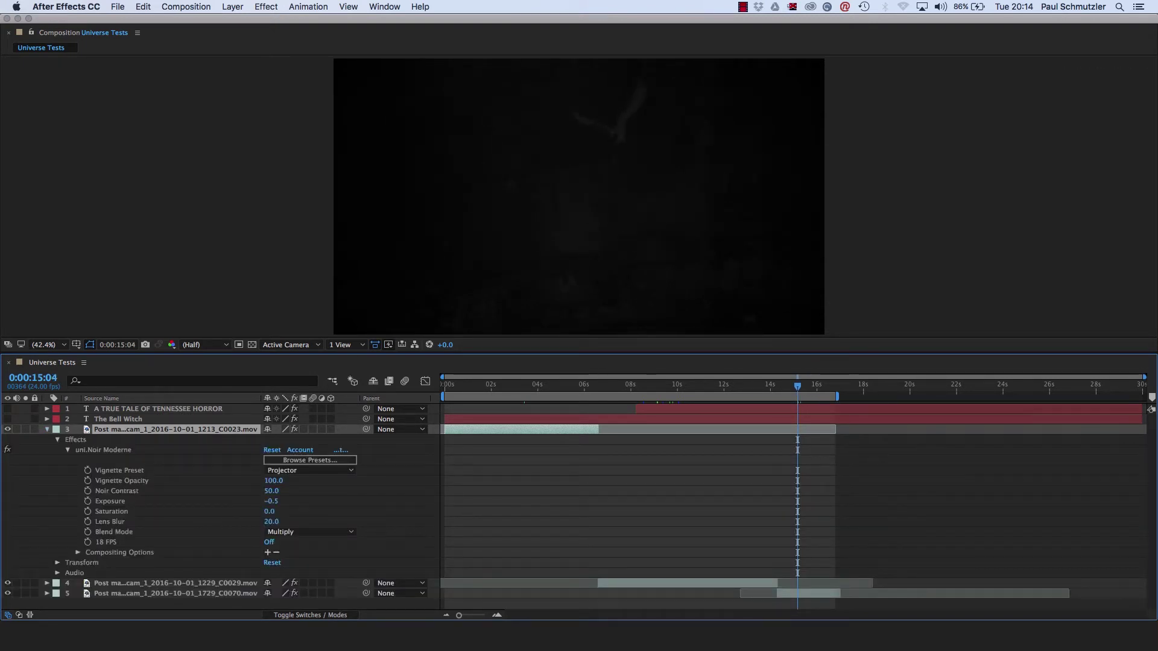
click(106, 541)
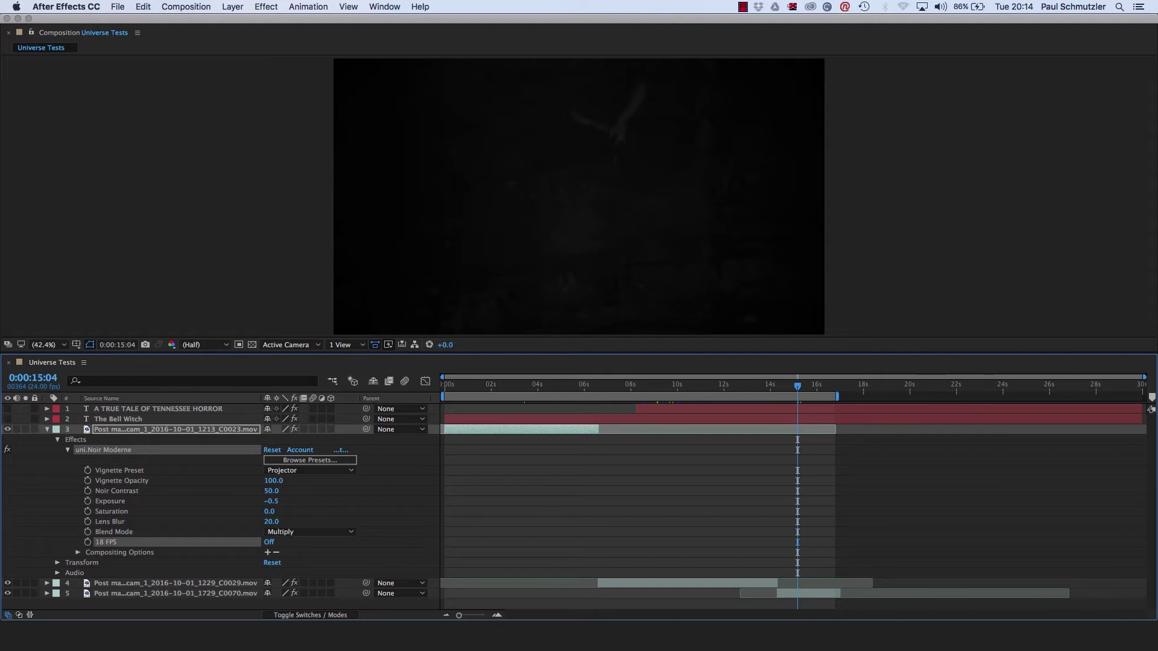
click(46, 429)
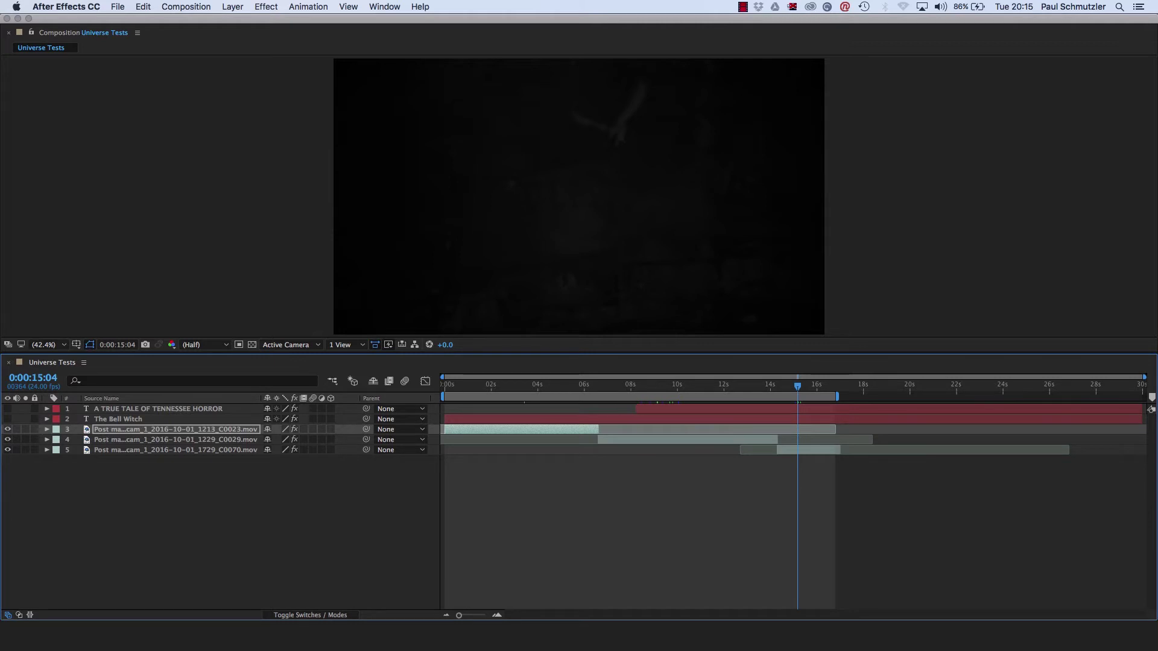
Step: Make both title text layers visible and move the playhead to 0:00:10:16
click(8, 409)
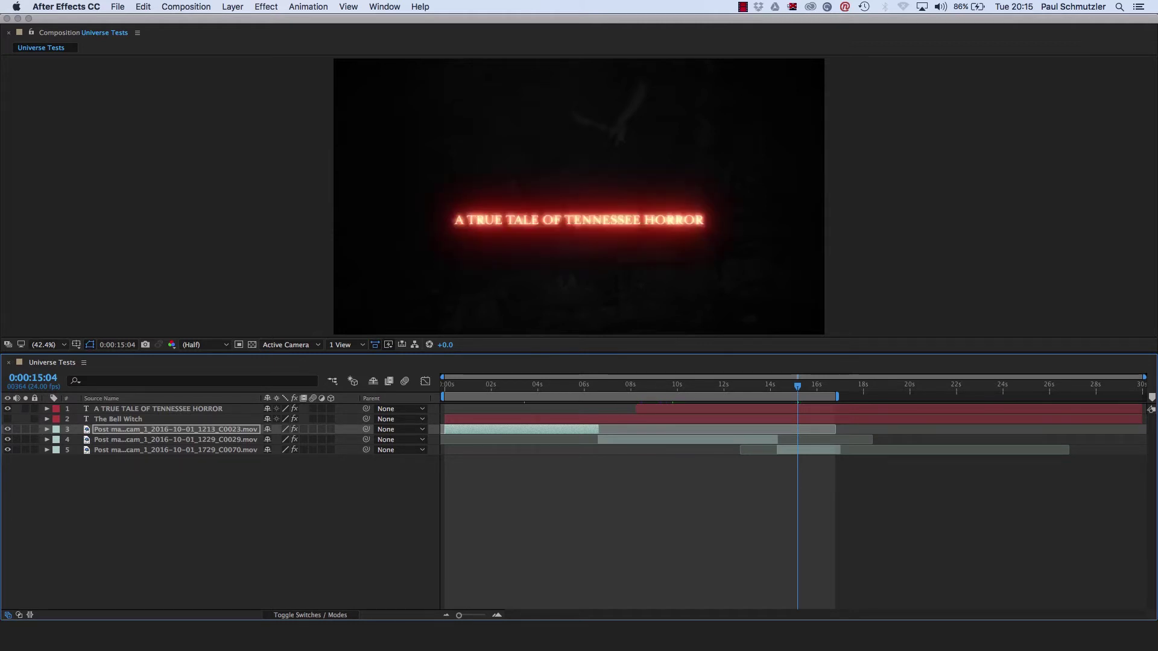
click(7, 419)
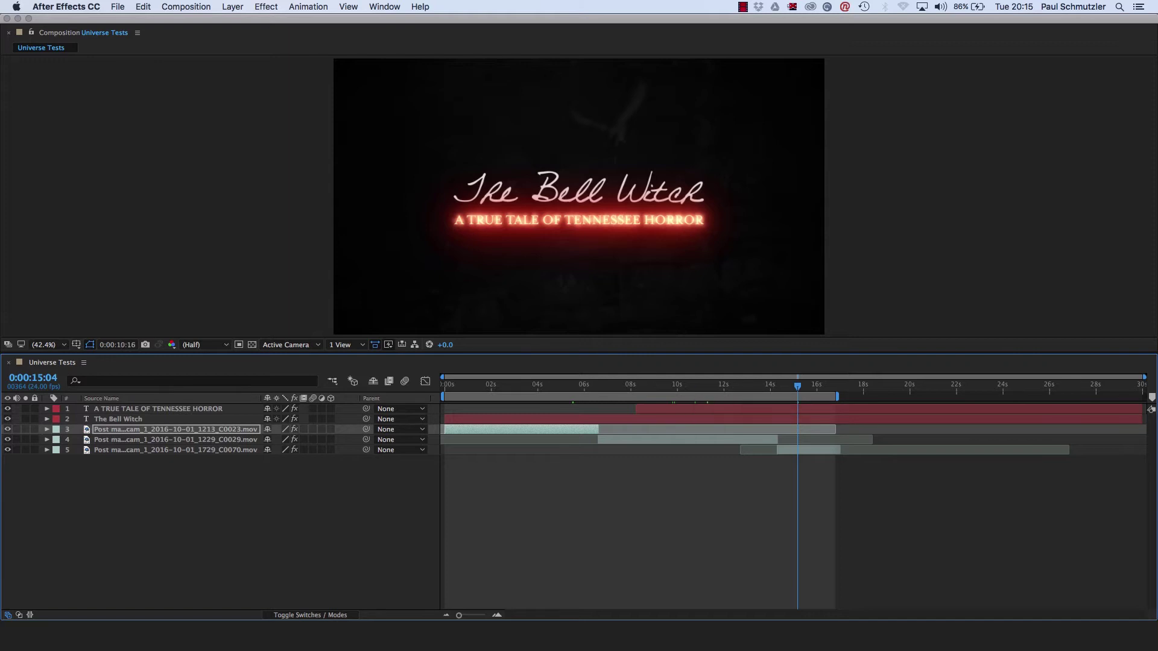
click(692, 385)
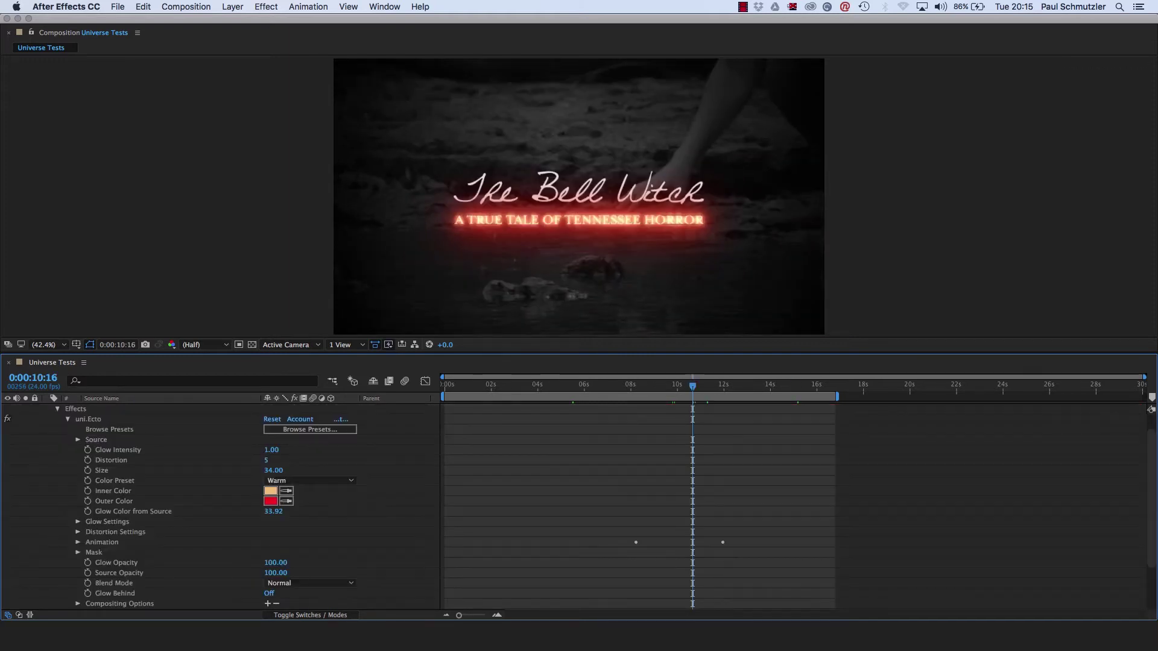
Step: Examine the presets and Color Preset options of the Ecto effect on the A TRUE TALE OF TENNESSEE HORROR layer without changing them
click(88, 419)
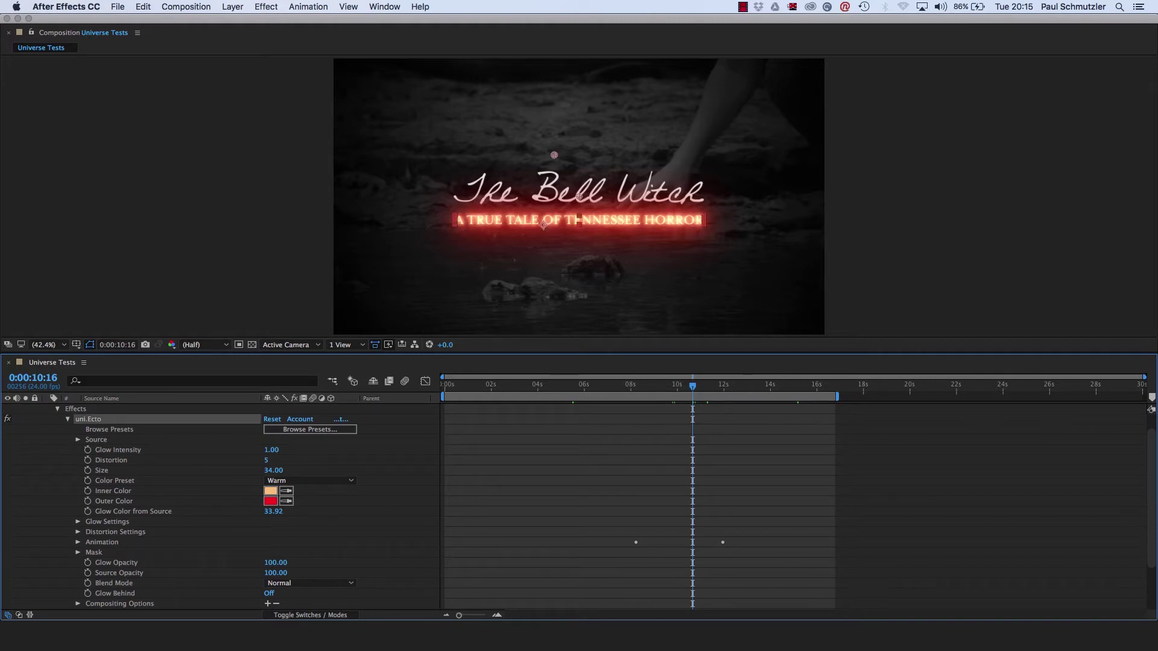
click(280, 429)
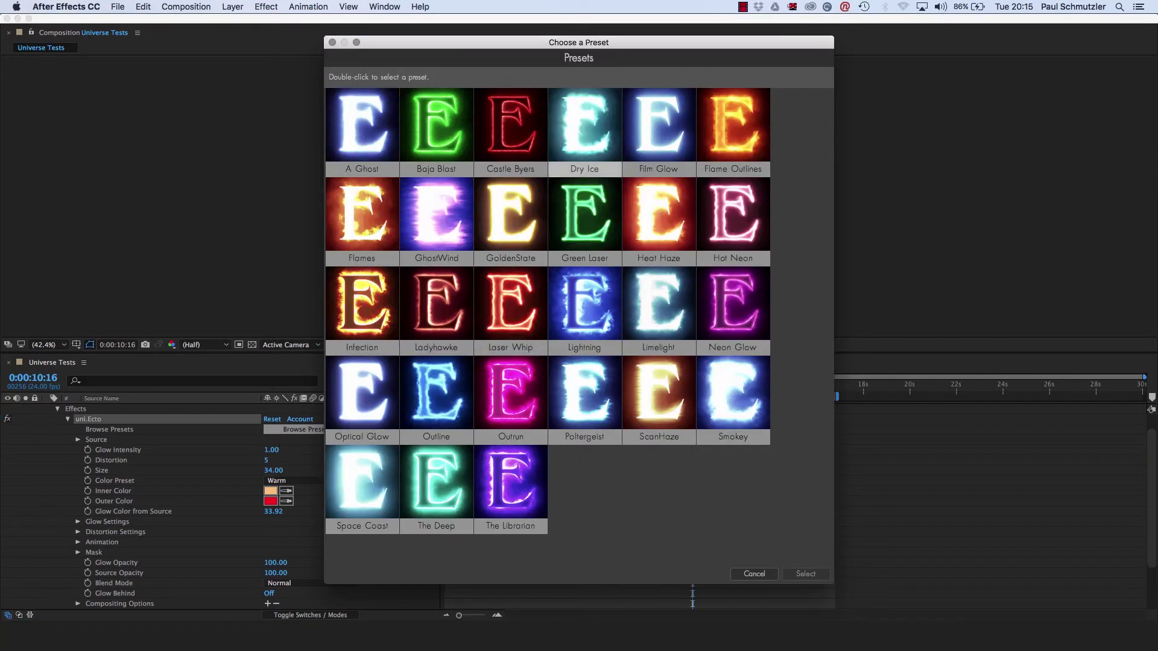
drag(579, 41, 888, 45)
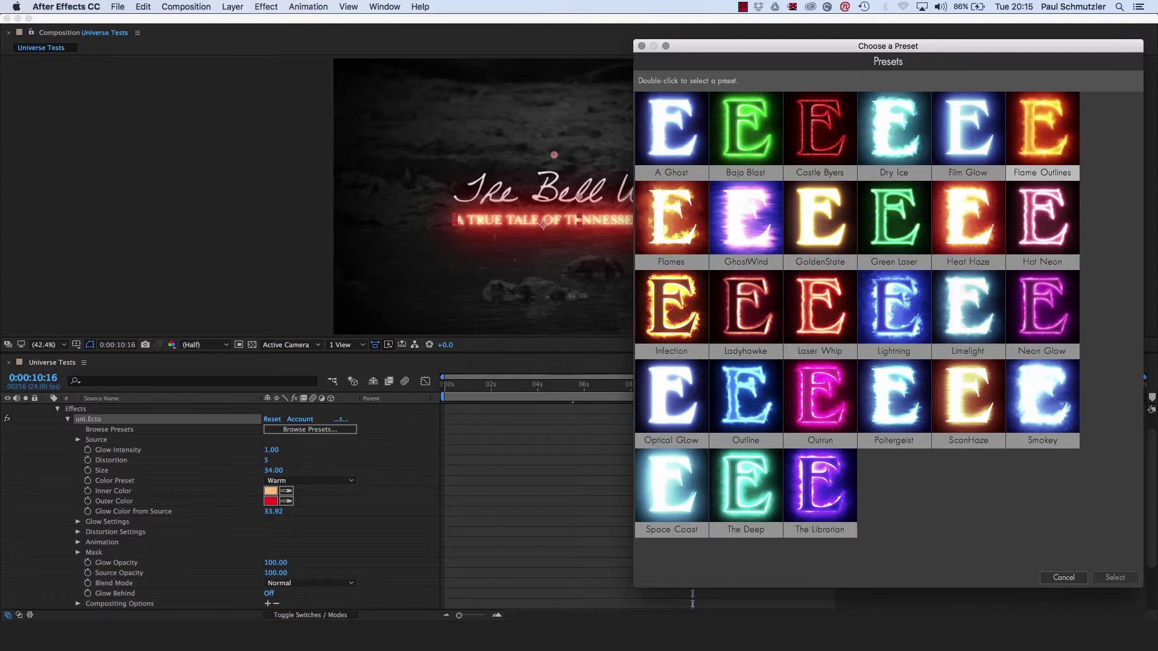
key(Escape)
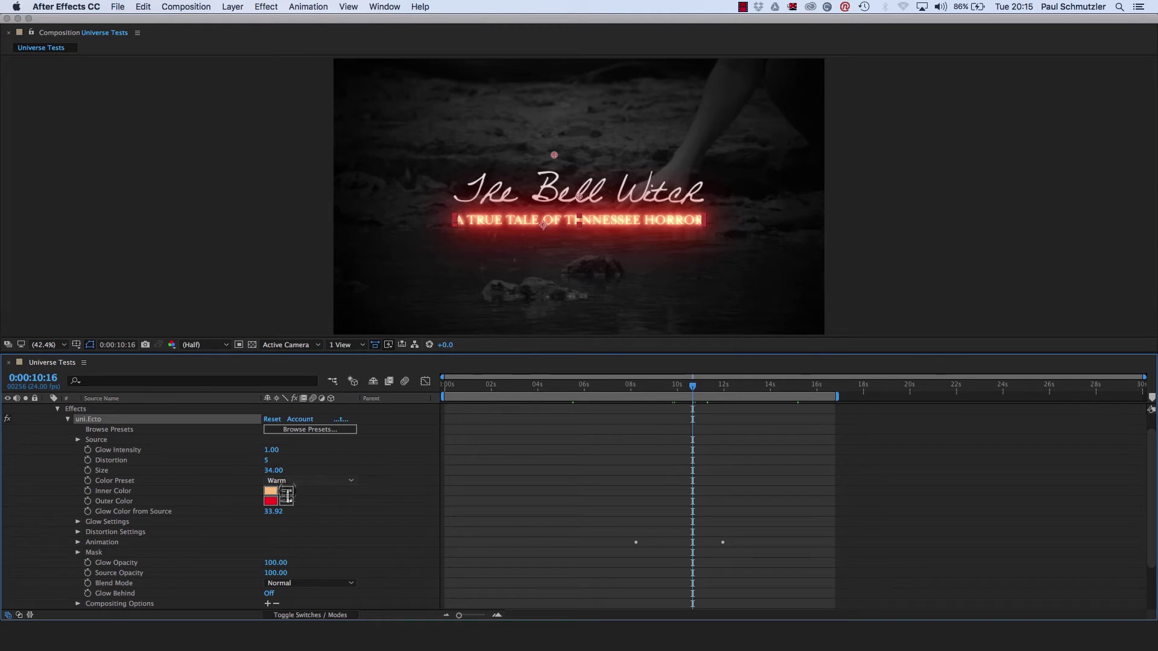
click(309, 481)
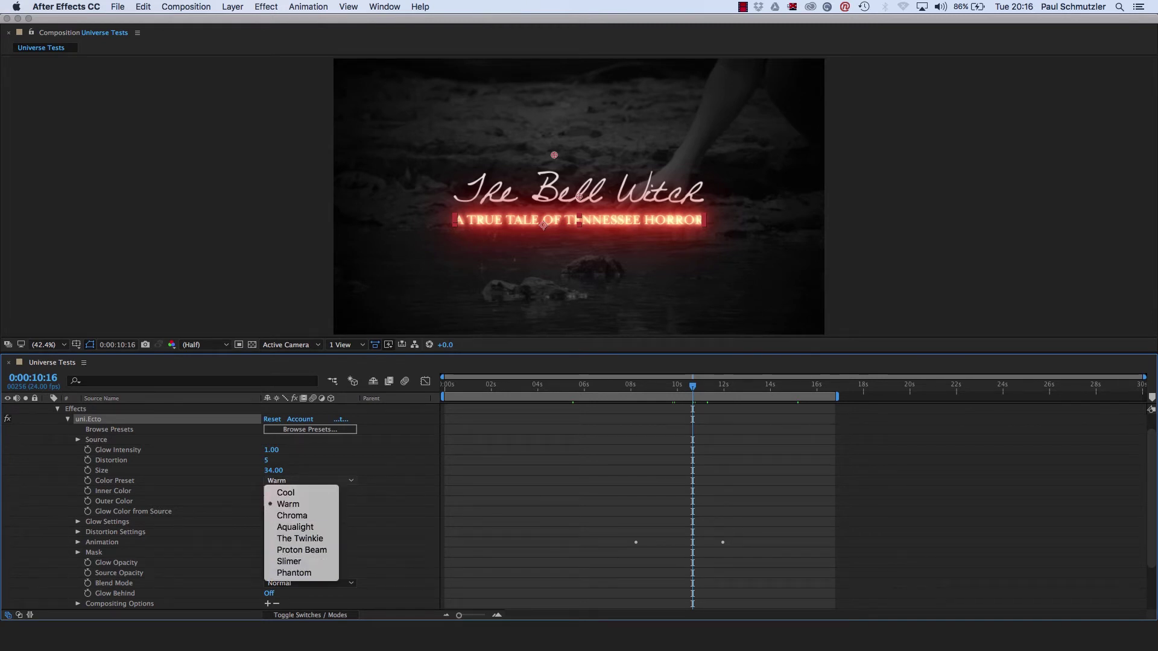
click(354, 486)
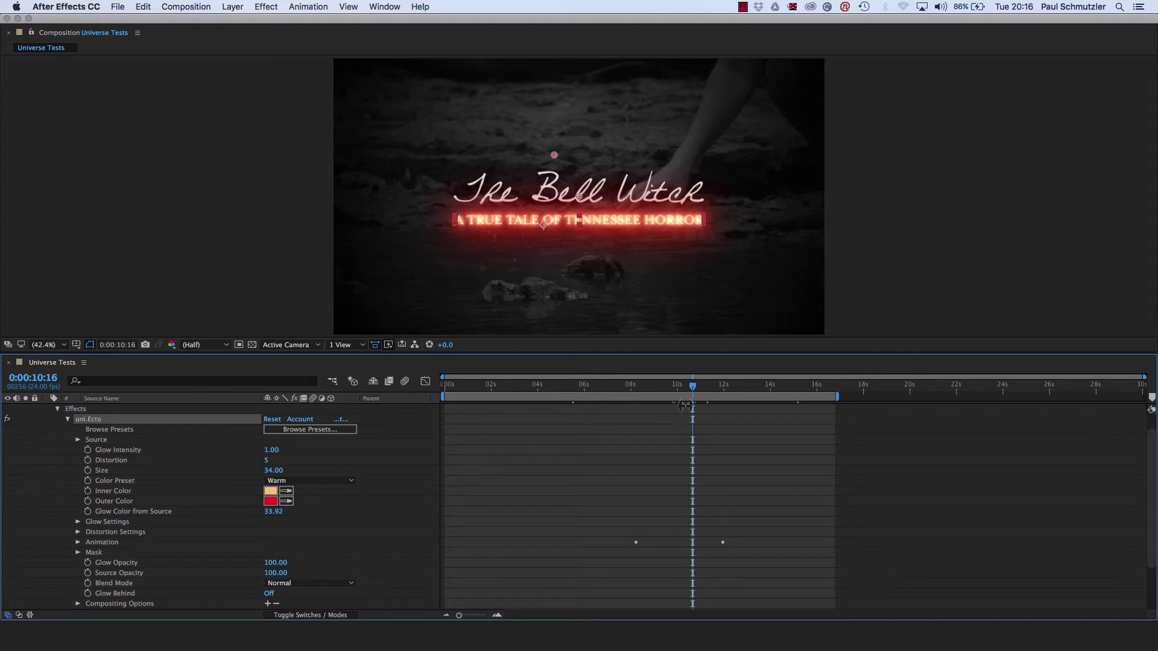
Step: Compare the title composition at 0:00:10:00, 0:00:06:02 and 0:00:09:17 to check the Ecto glow
mouse_move(692, 385)
mouse_down()
mouse_move(632, 384)
mouse_move(677, 384)
mouse_up()
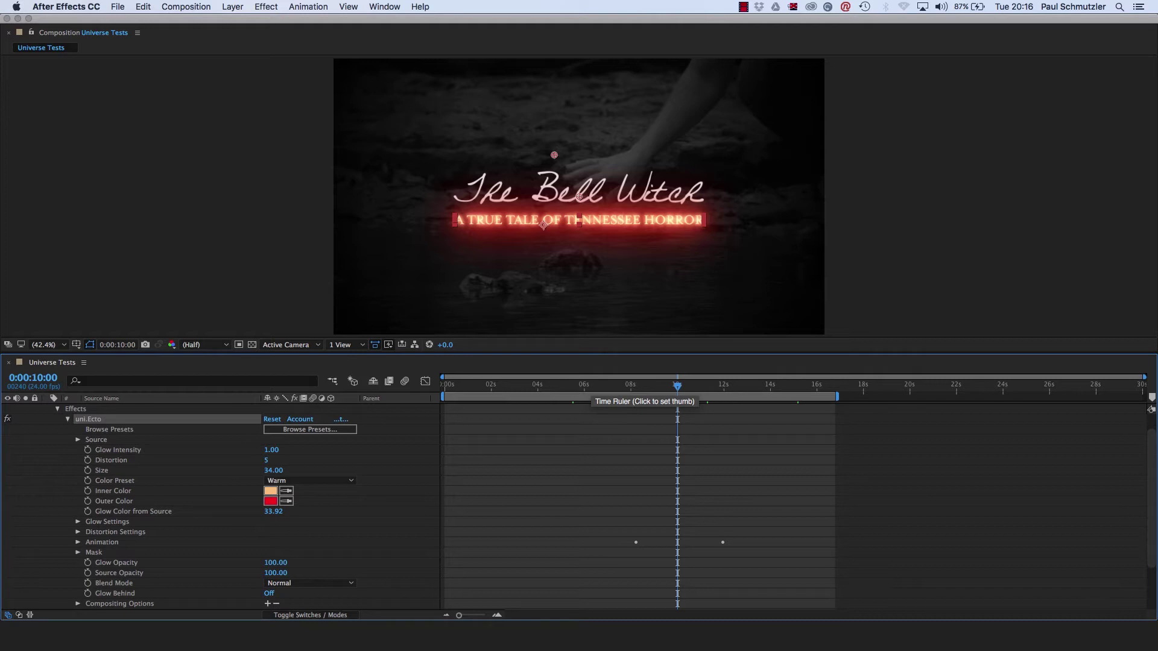
click(586, 389)
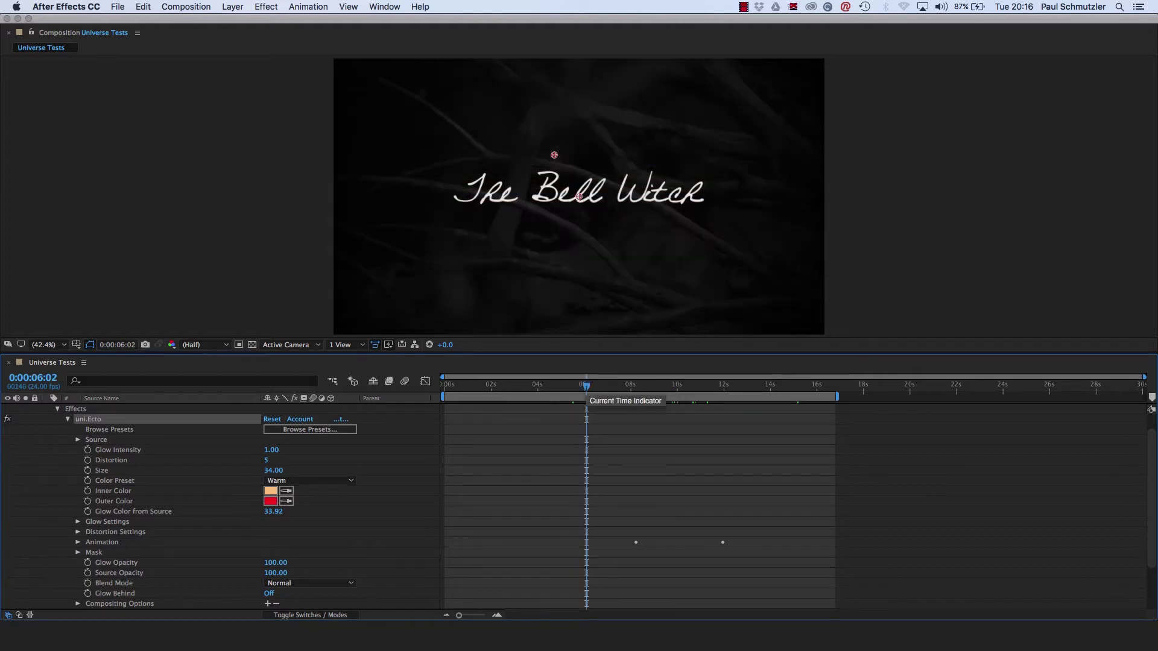
click(670, 389)
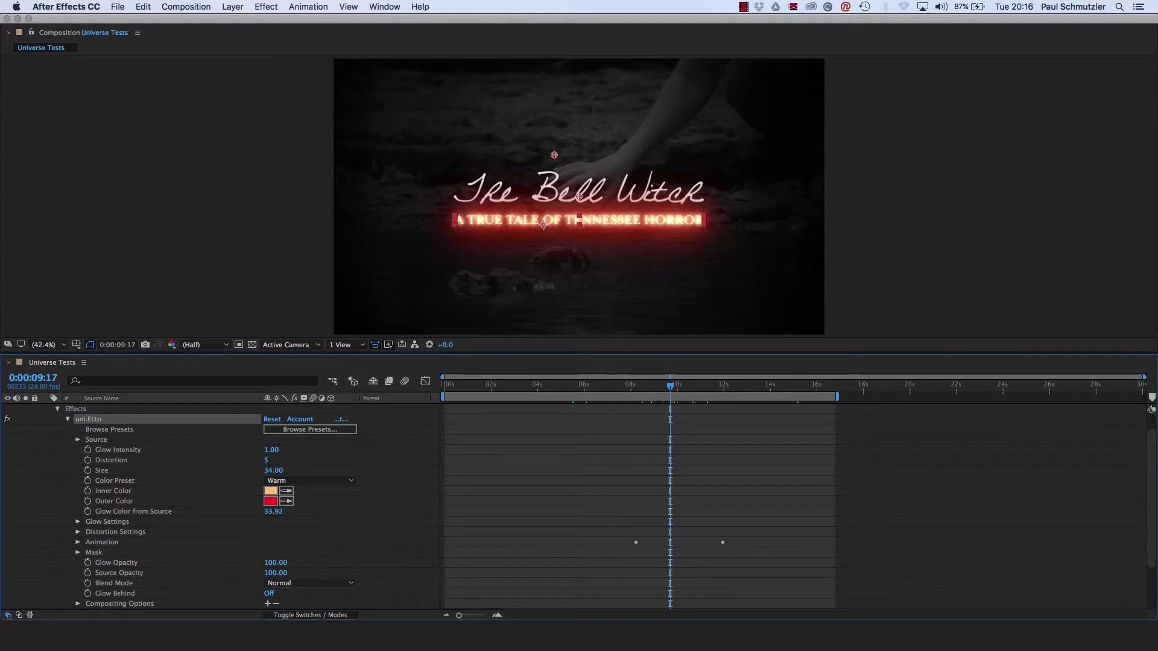
Step: Collapse the A TRUE TALE OF TENNESSEE HORROR layer, expand The Bell Witch layer's effects, and select its Glitch effect at 0:00:03:19
click(57, 409)
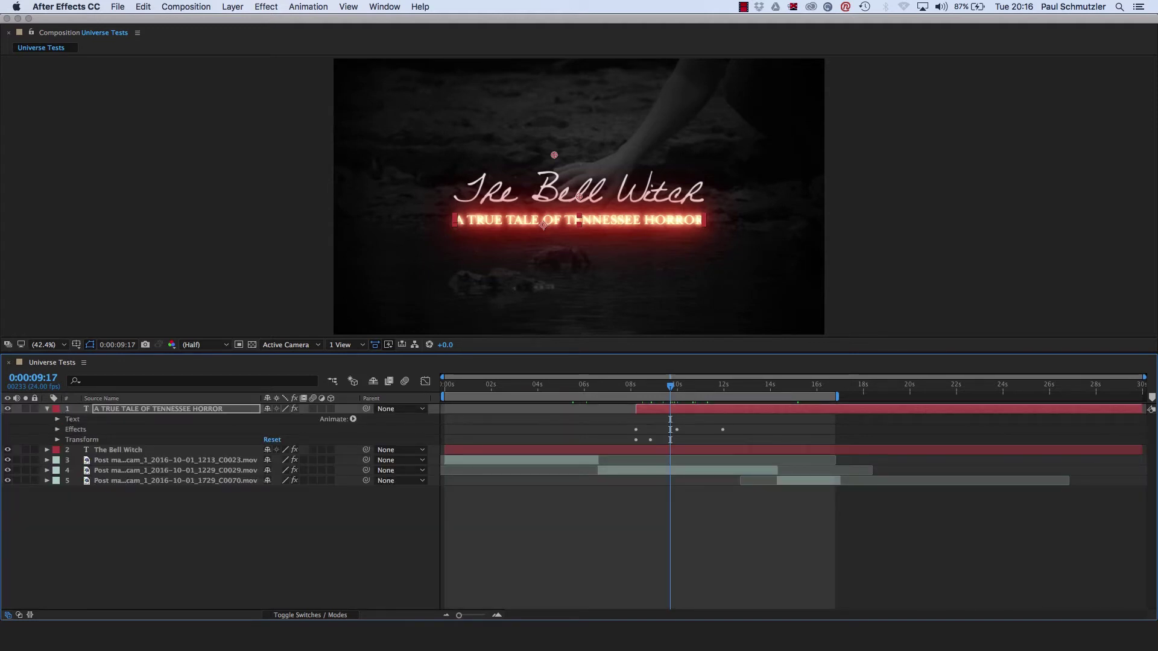
click(47, 409)
click(47, 419)
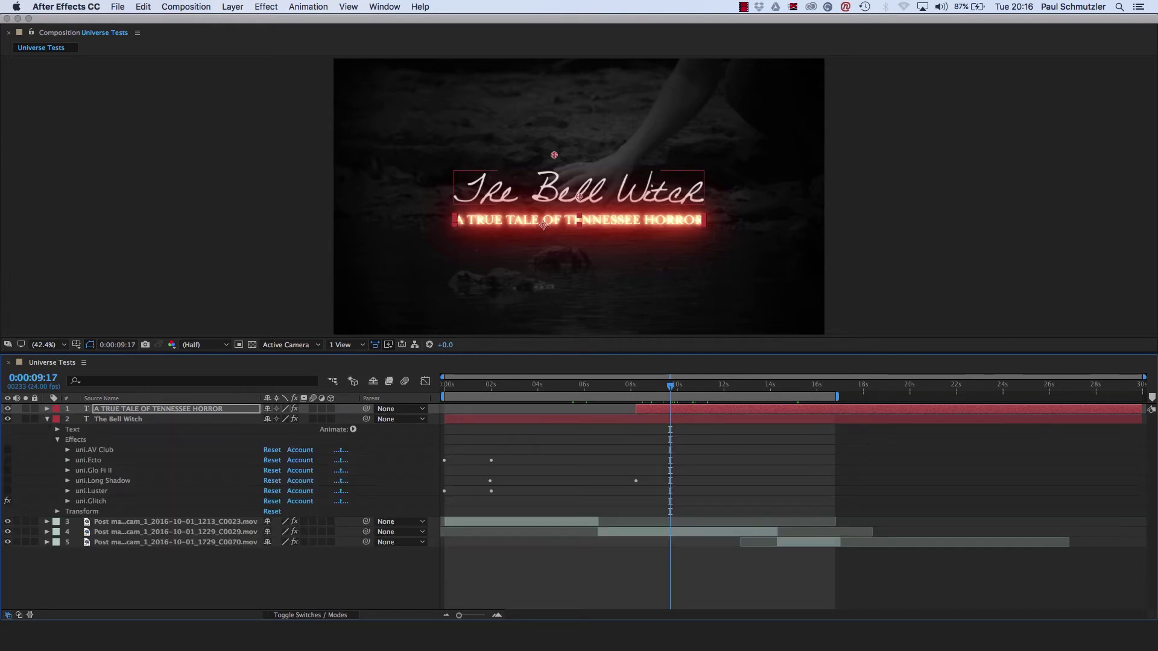
click(532, 384)
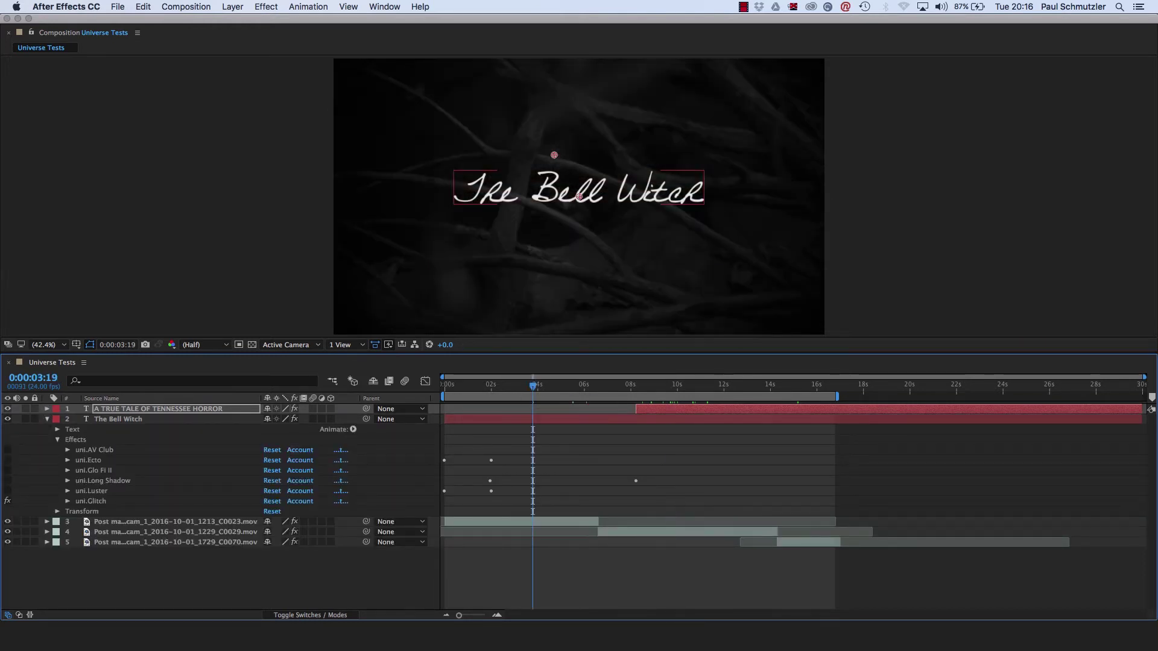
click(578, 202)
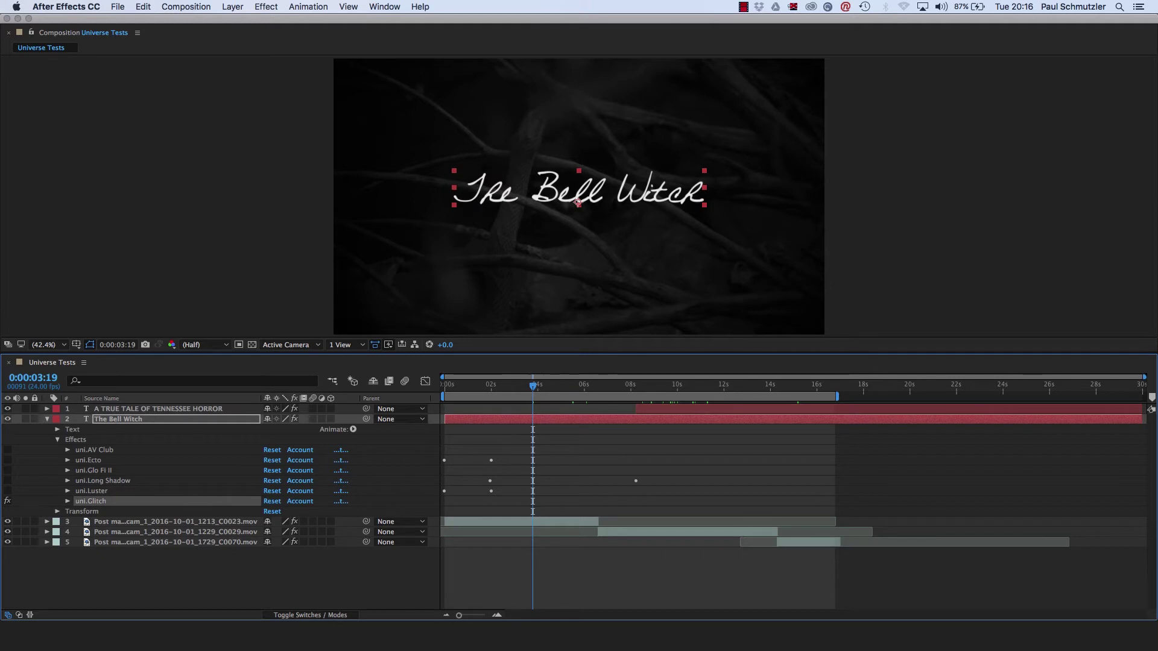
Step: Step frame by frame from 0:00:02:13 back towards the start to examine the Glitch effect on The Bell Witch title
drag(532, 386, 504, 385)
key(Page_Up)
key(Page_Up)
key(Page_Up)
key(Page_Up)
key(Page_Up)
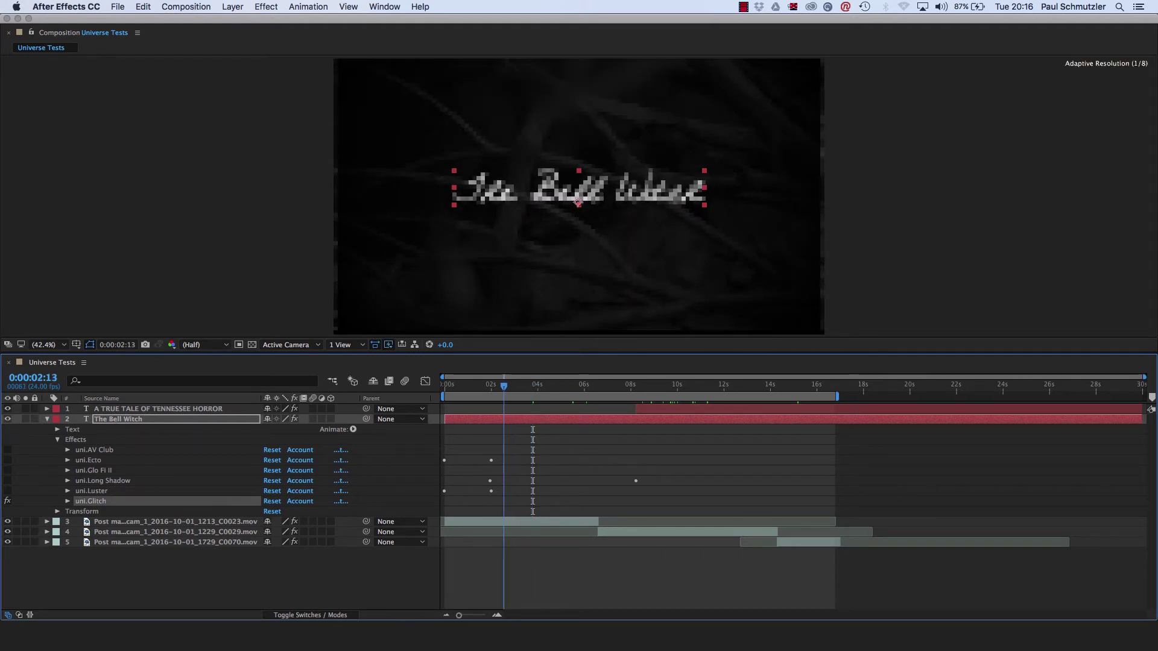
key(Page_Up)
key(Page_Up)
key(Page_Up)
key(Page_Up)
key(Page_Up)
key(Page_Up)
key(Page_Up)
key(Page_Up)
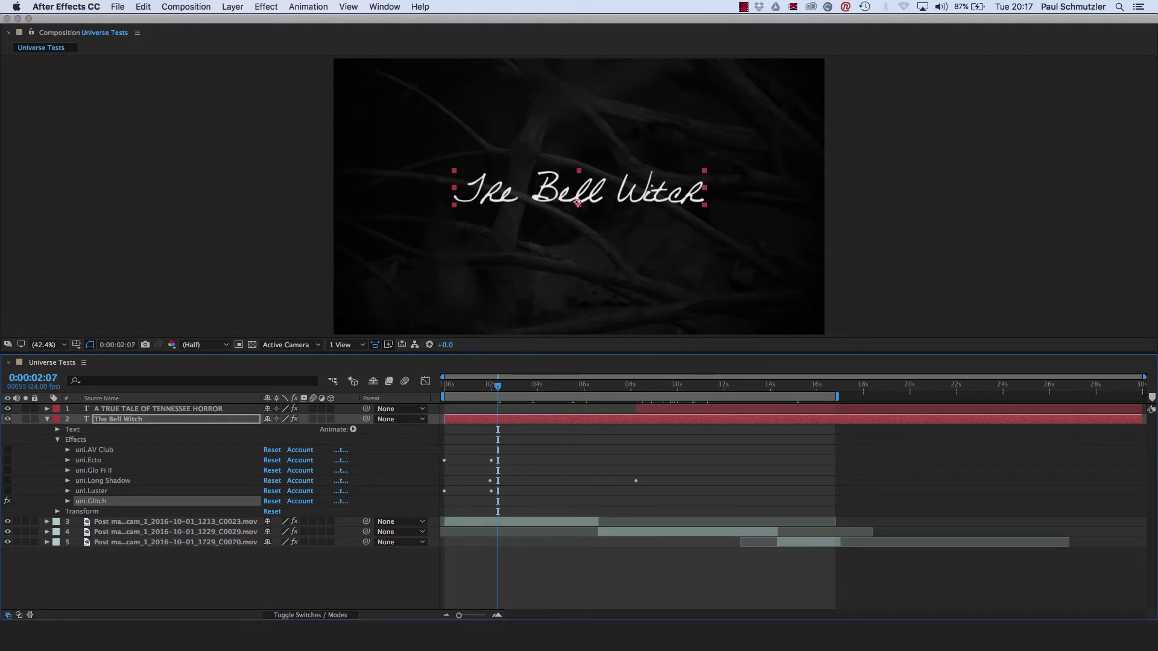
key(Page_Up)
key(Page_Up)
key(Page_Up)
key(Page_Up)
key(Page_Up)
key(Page_Up)
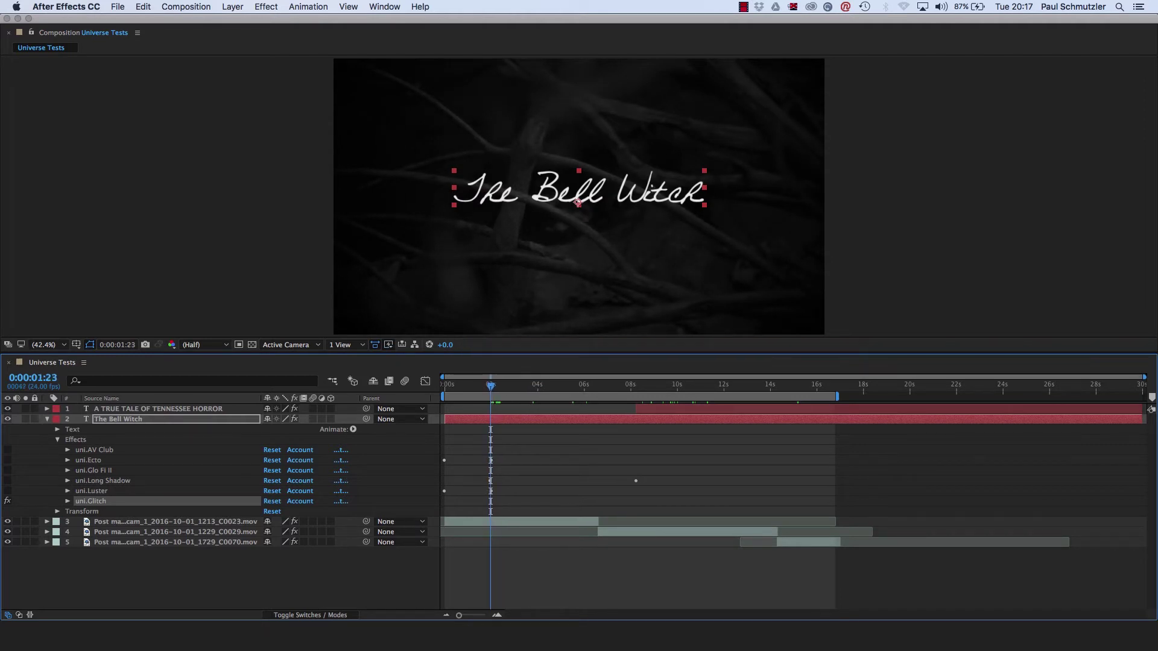
key(Page_Up)
key(Page_Up)
key(Page_Up)
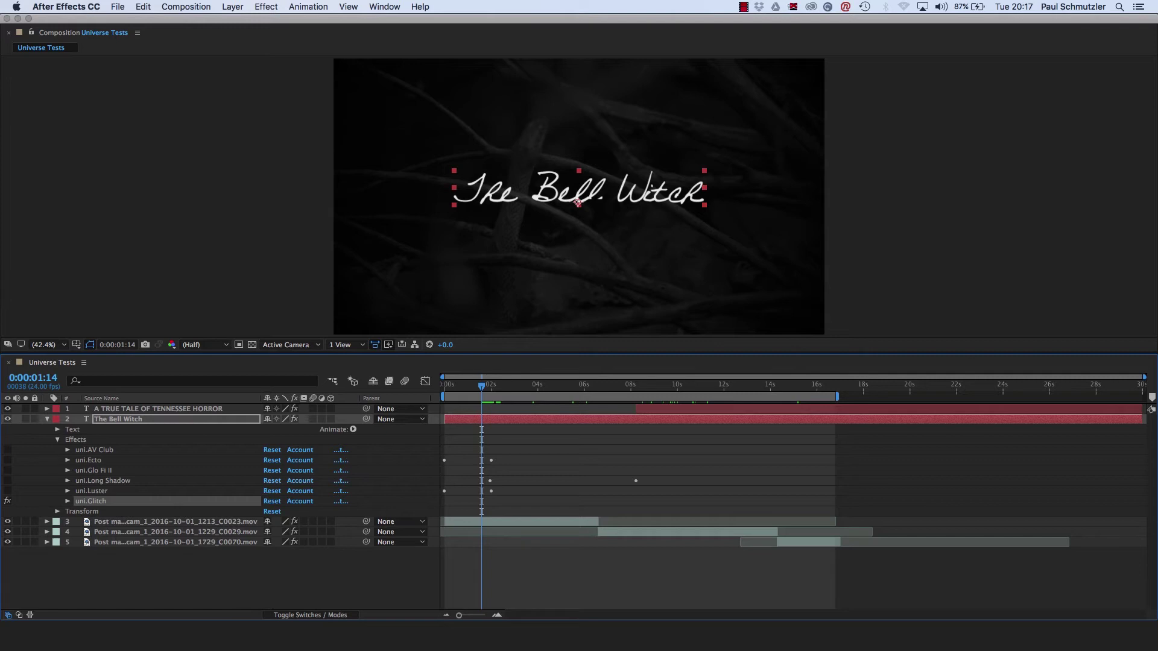
key(Page_Down)
key(Page_Down)
key(Page_Down)
key(Page_Up)
key(Page_Up)
key(Page_Up)
key(Page_Up)
key(Page_Up)
key(Page_Up)
key(Page_Up)
key(Page_Up)
key(Page_Up)
key(Page_Up)
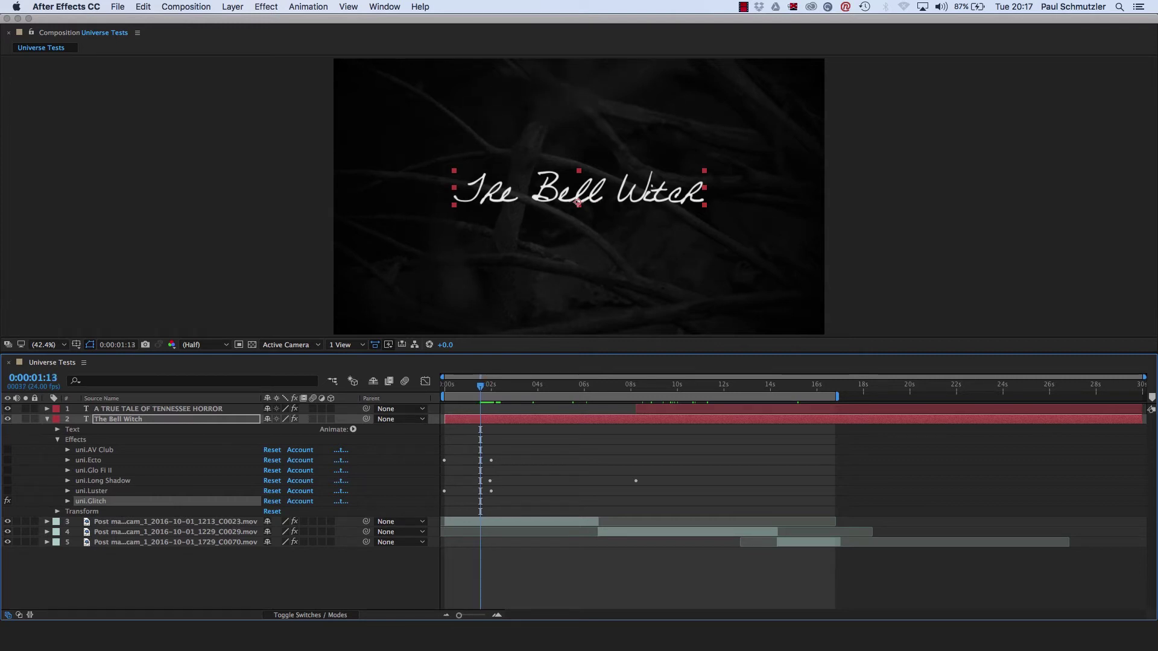
key(Page_Up)
key(Page_Up)
key(Page_Down)
key(Page_Down)
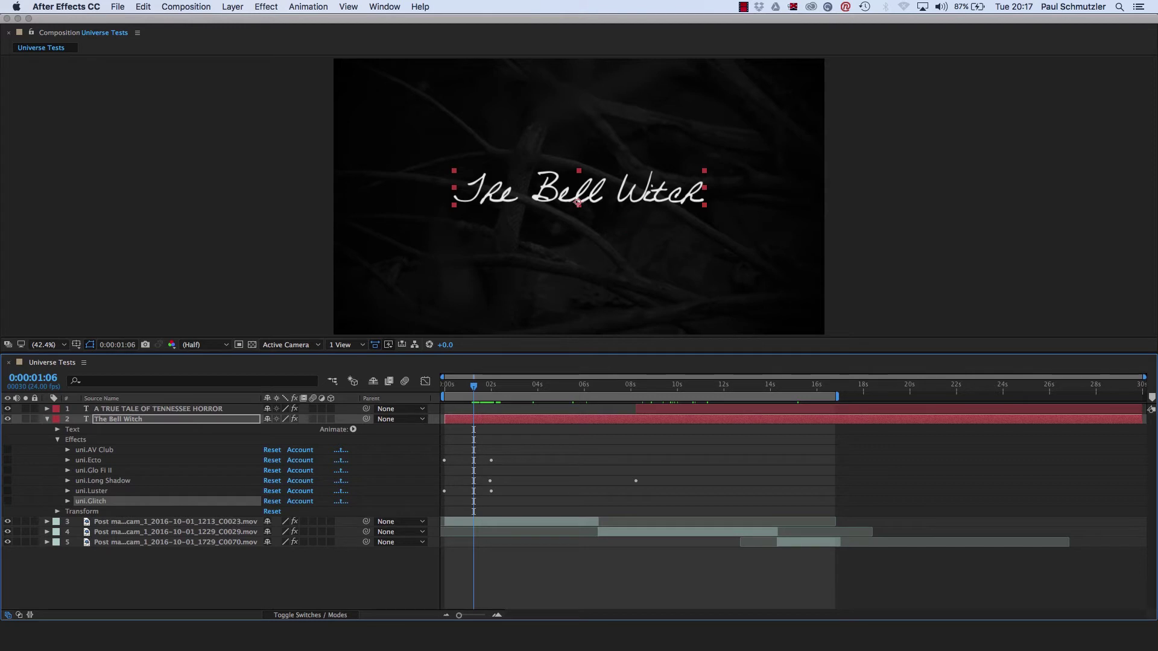
Step: Enable the AV Club effect on The Bell Witch layer and expand its settings
click(93, 449)
click(7, 449)
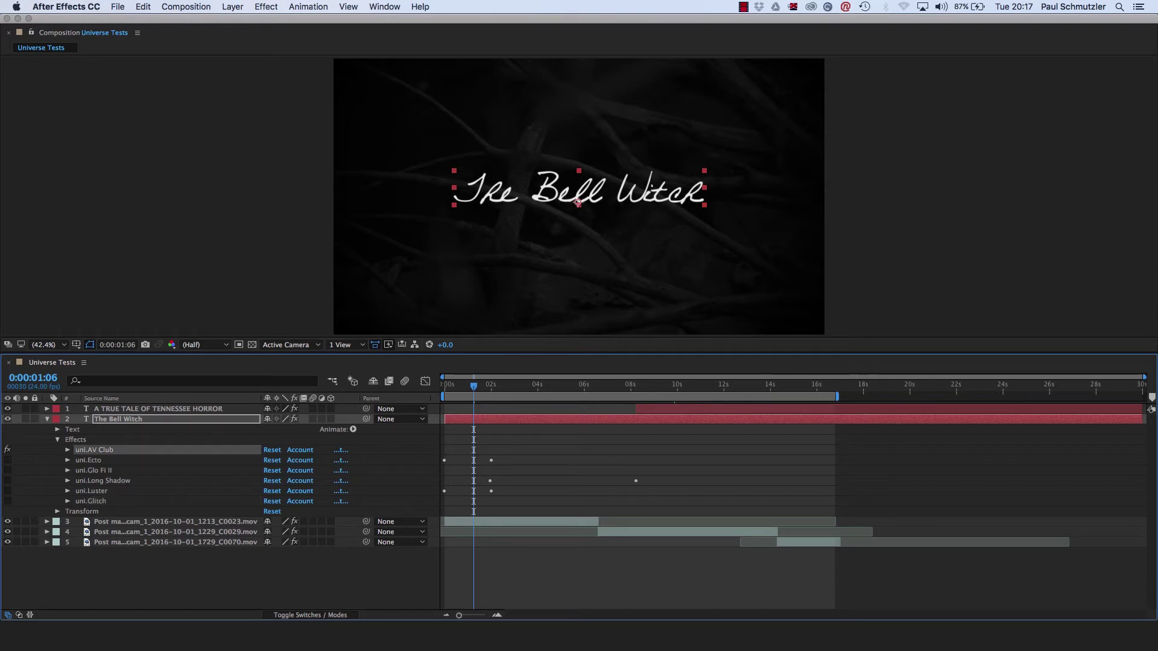
click(68, 449)
click(287, 449)
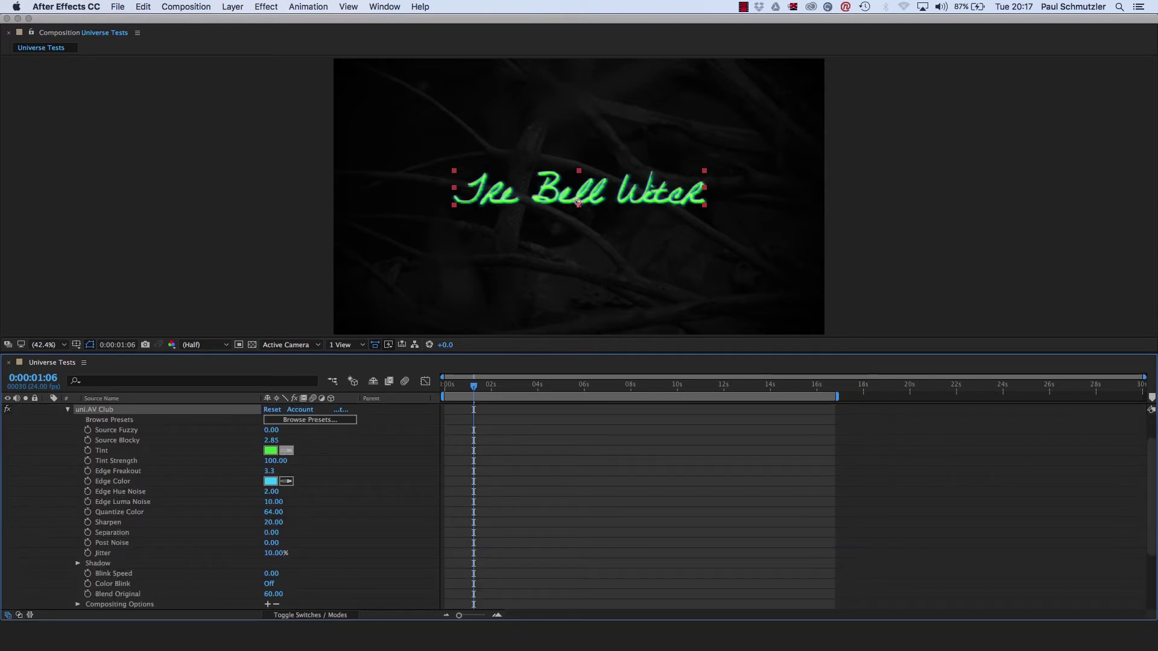
Step: Browse the AV Club preset gallery beside the title preview without applying a preset
click(310, 419)
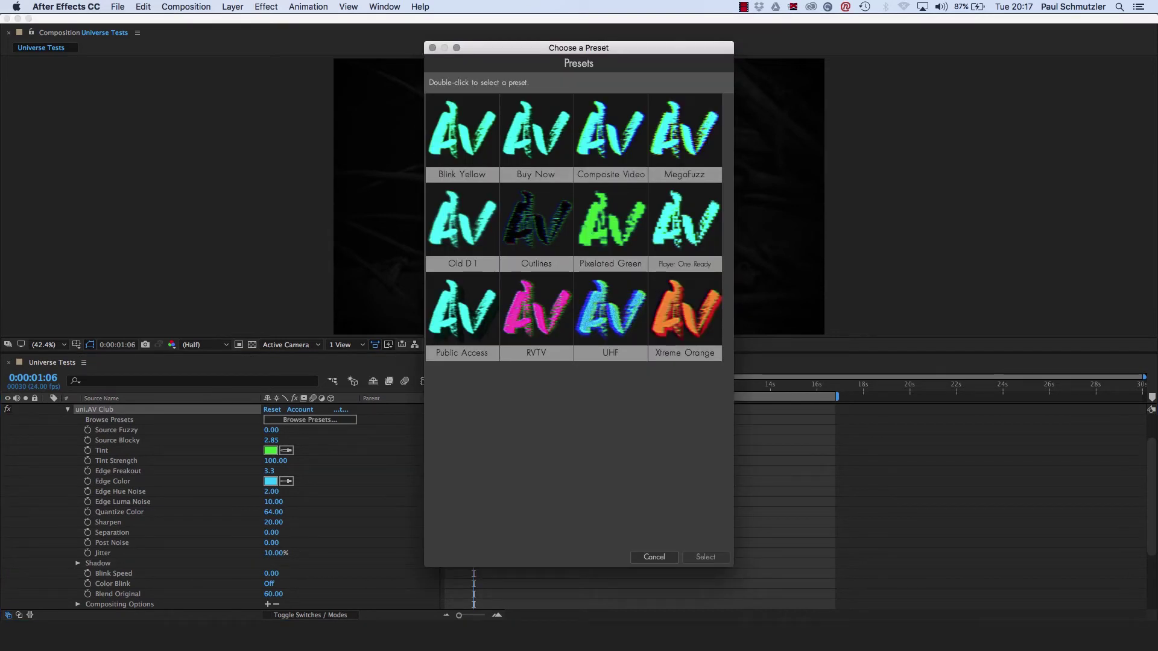
drag(615, 48, 1033, 66)
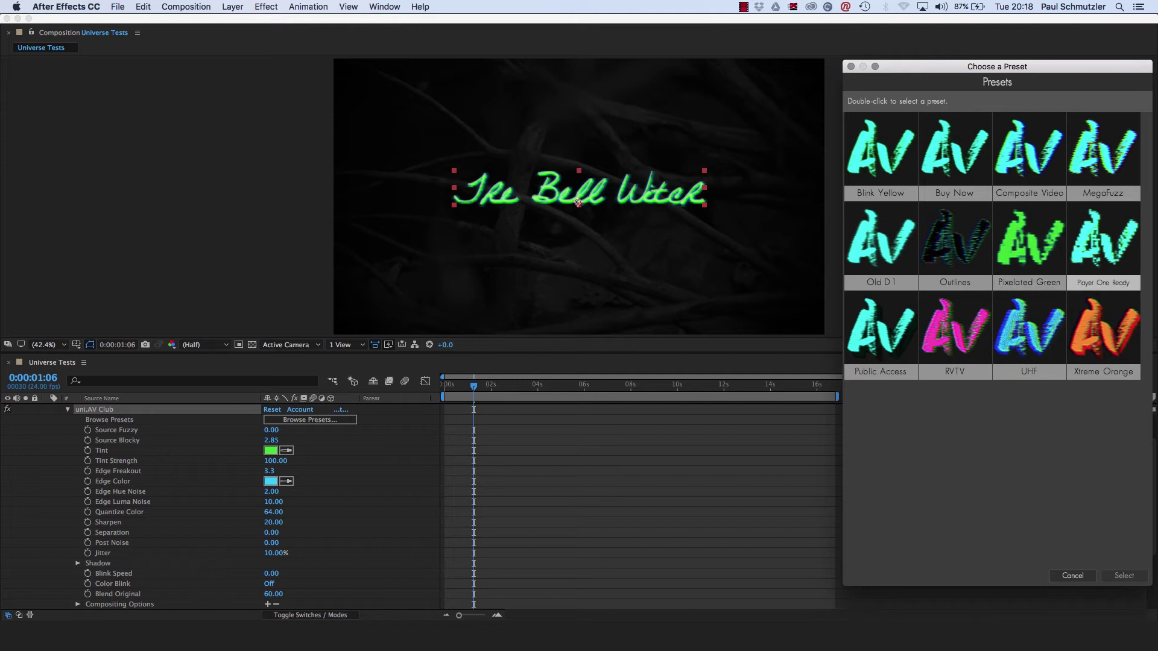
key(Escape)
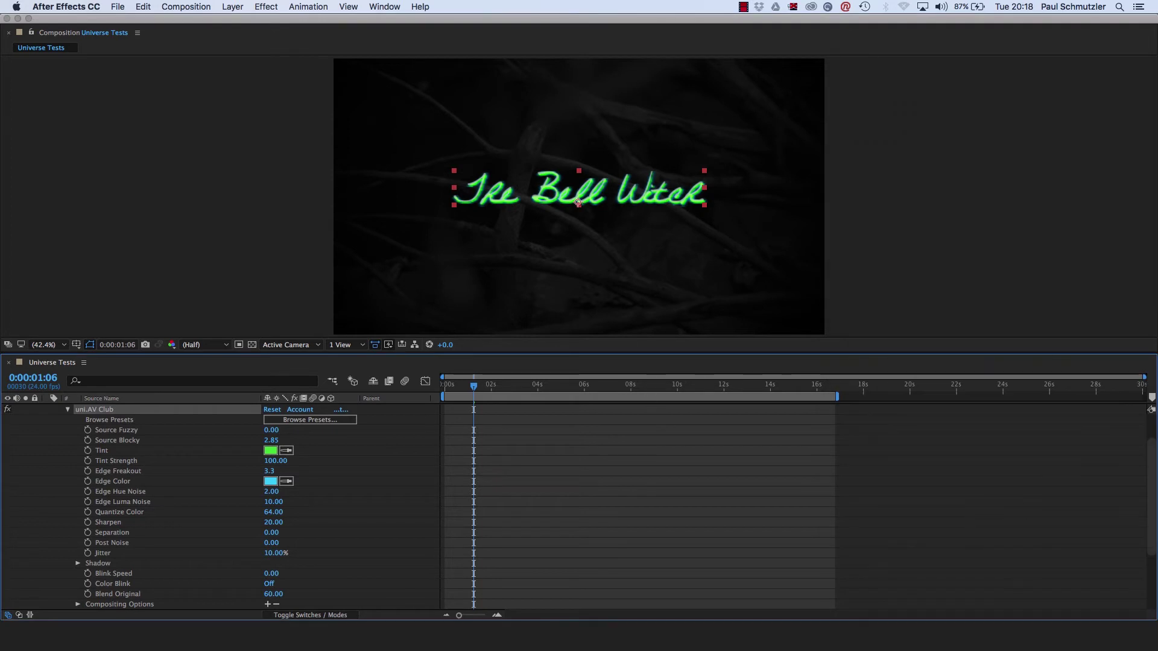
Step: Compare the AV Club look of The Bell Witch title at 0:00:10:11 and 0:00:02:19
click(645, 386)
drag(645, 391, 688, 391)
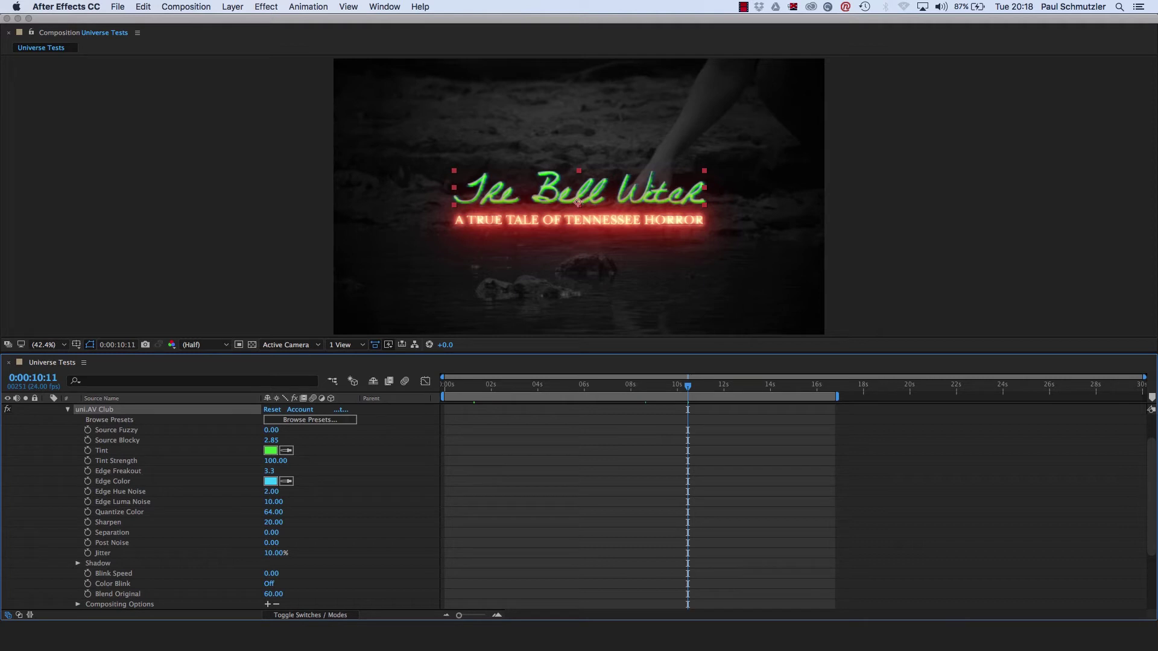
click(510, 384)
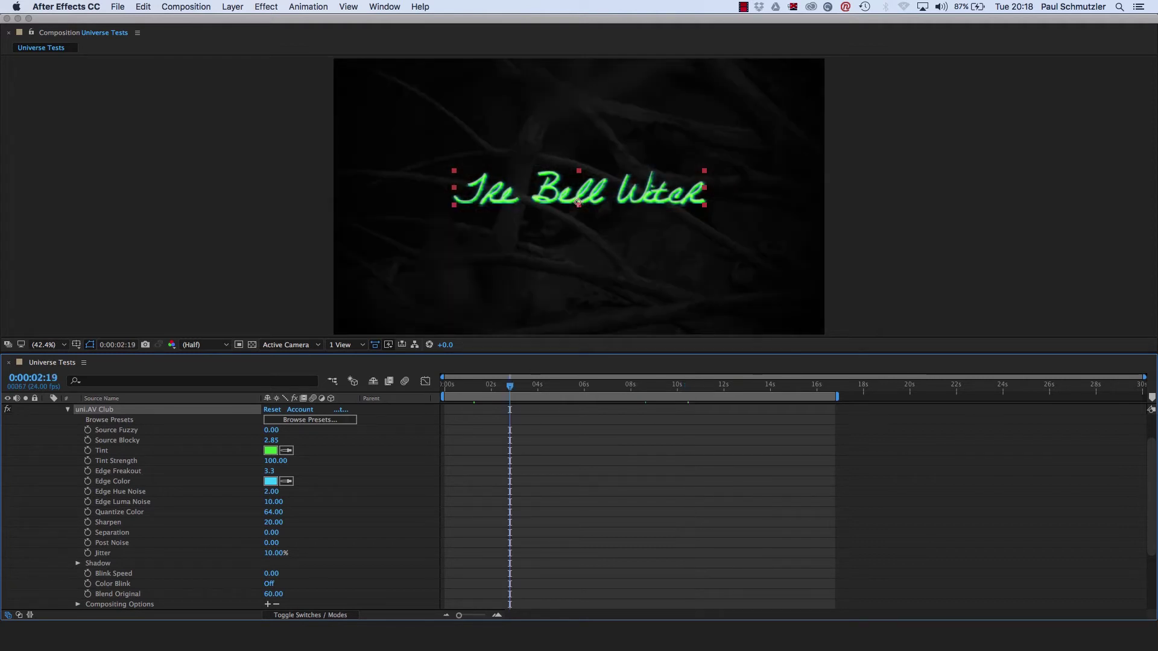
Step: Disable AV Club on The Bell Witch layer, enable its Ecto effect instead, and expand the Ecto settings
click(67, 410)
click(8, 449)
click(7, 459)
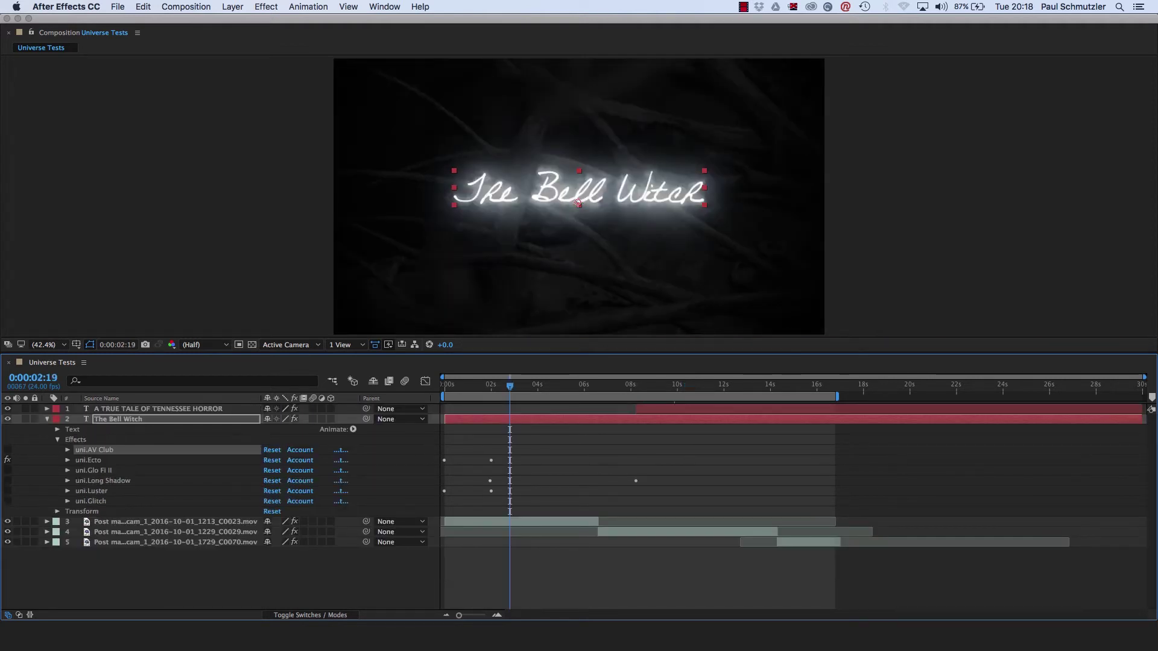
click(88, 459)
click(68, 460)
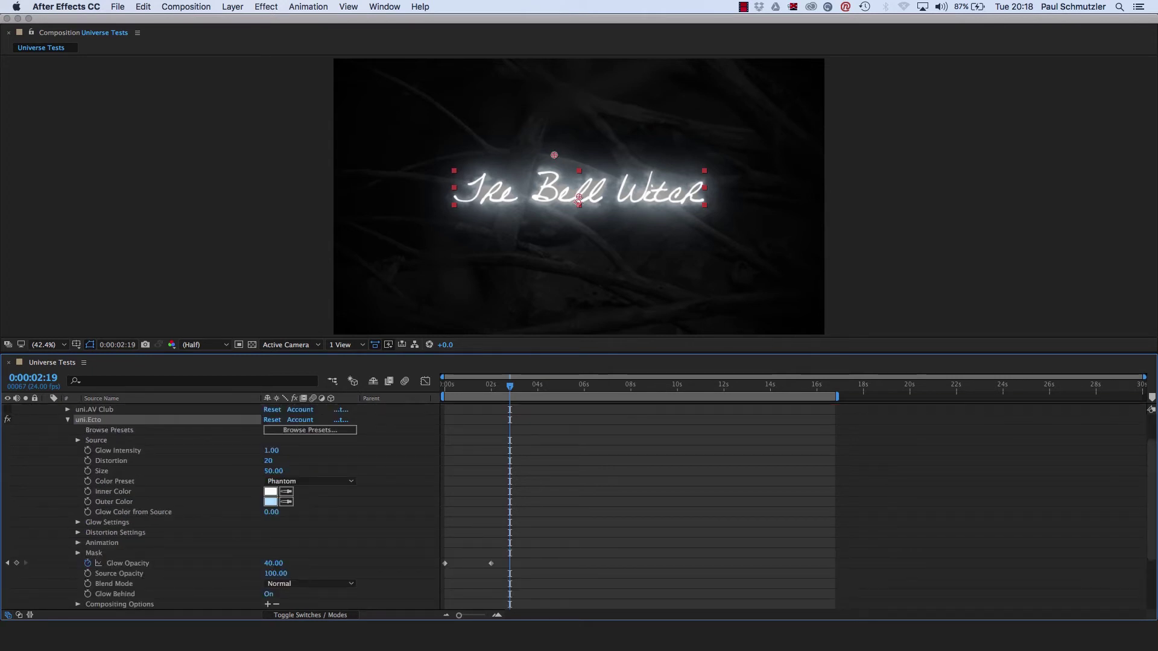
Step: Preview the Ecto glow on The Bell Witch title from 0:00:02:19 and check it at 0:00:09:06 and 0:00:10:13
key(space)
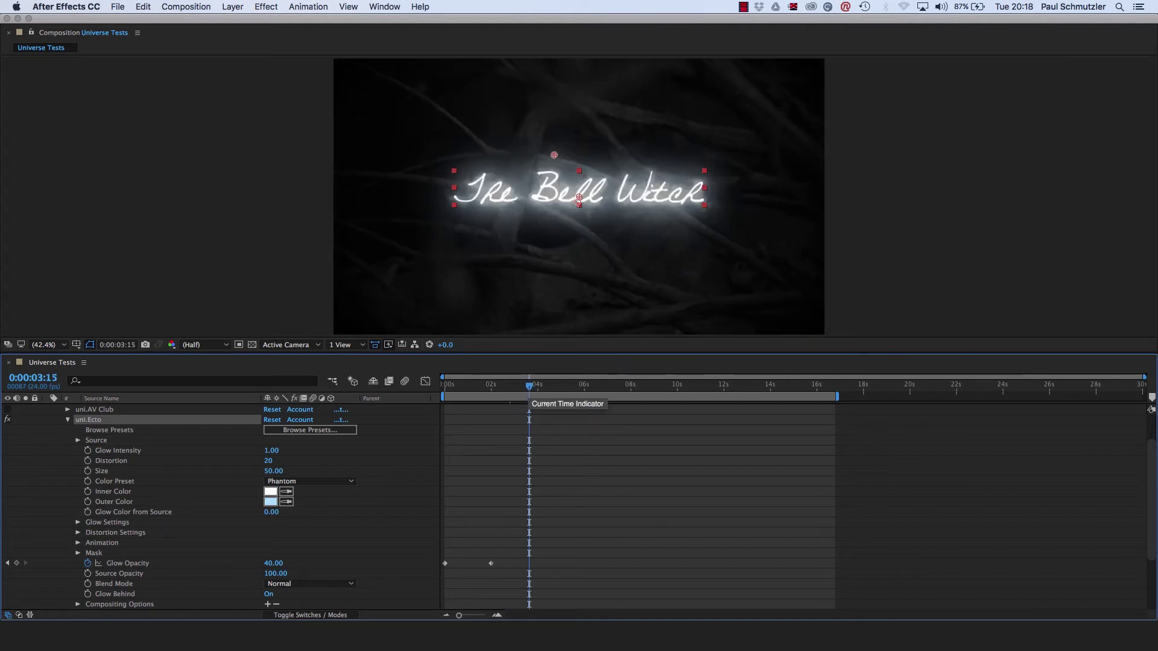
drag(529, 387, 551, 387)
click(660, 387)
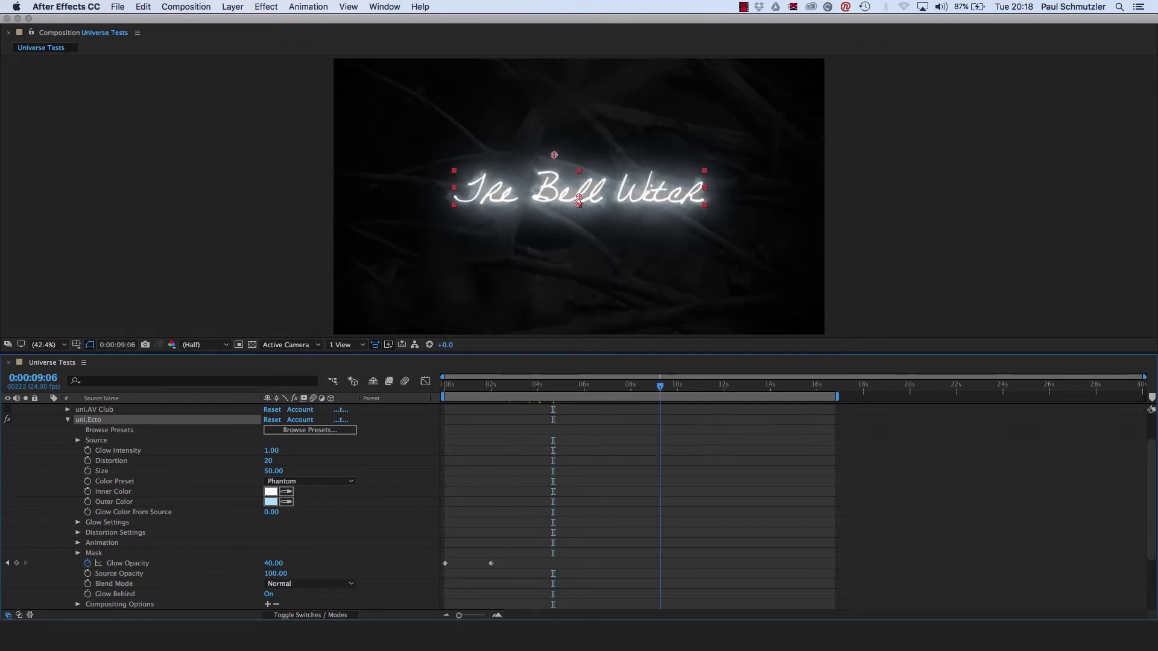
click(691, 387)
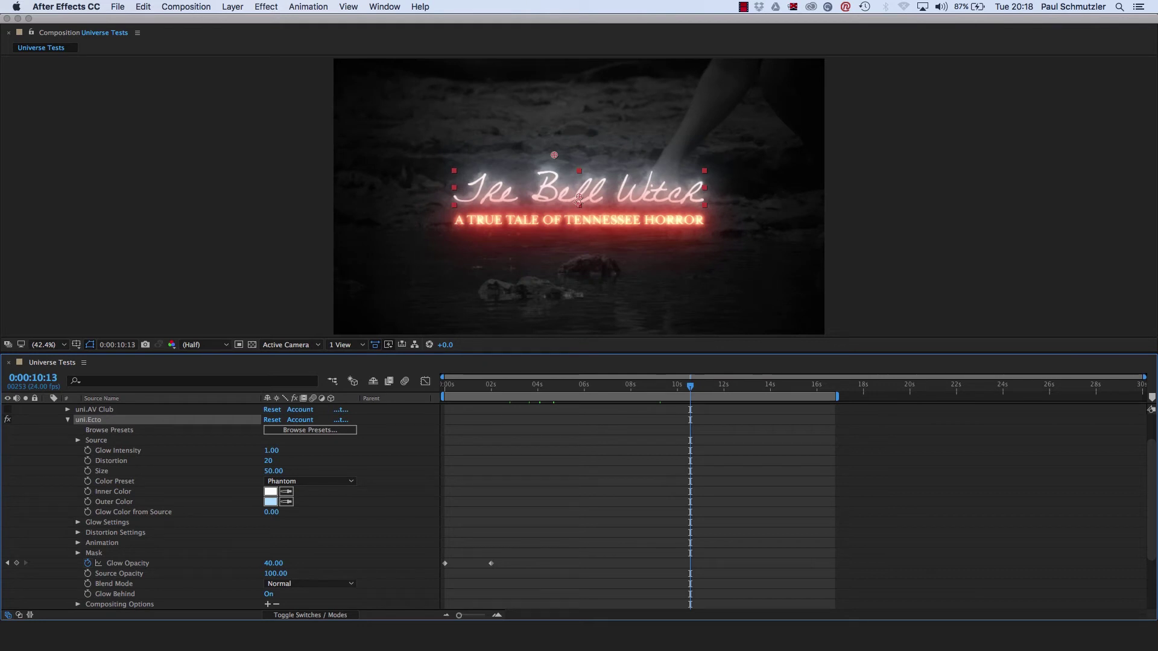
Step: Examine the Color Preset options and preset gallery of The Bell Witch layer's Ecto effect without changing them
click(309, 481)
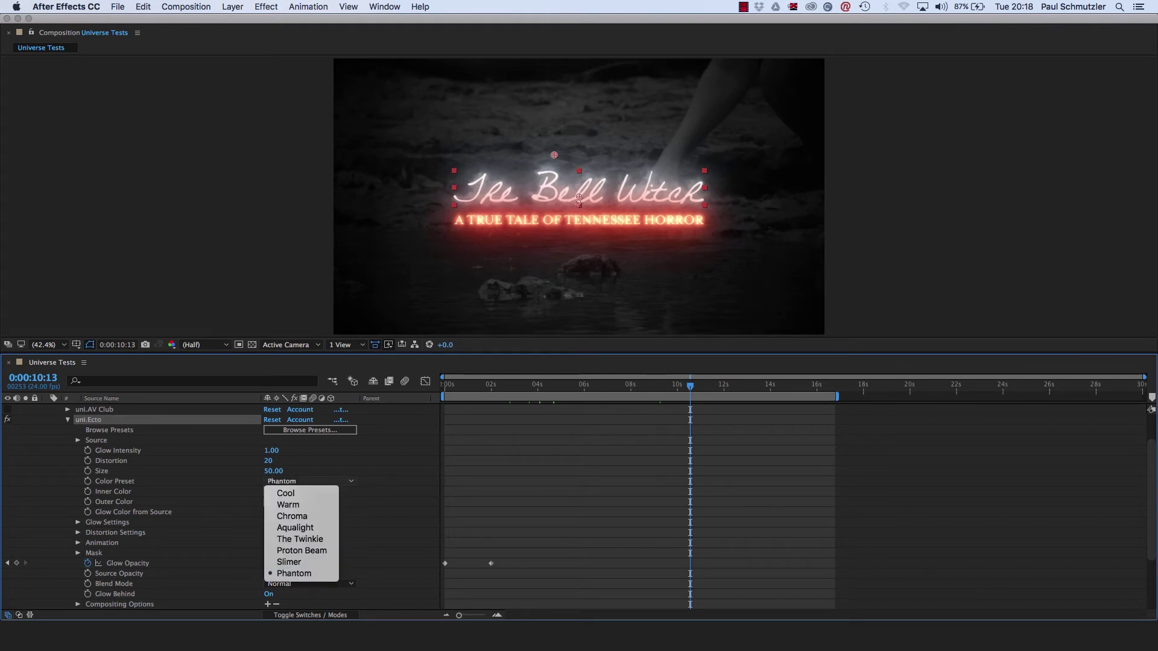
click(346, 432)
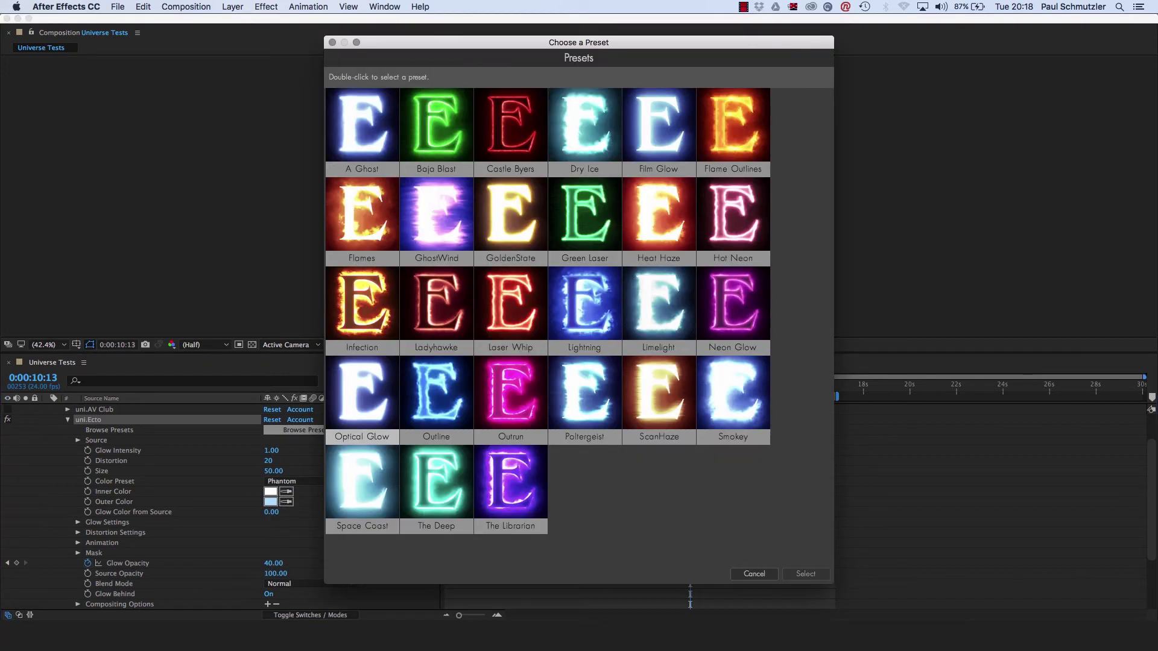
drag(612, 36, 914, 45)
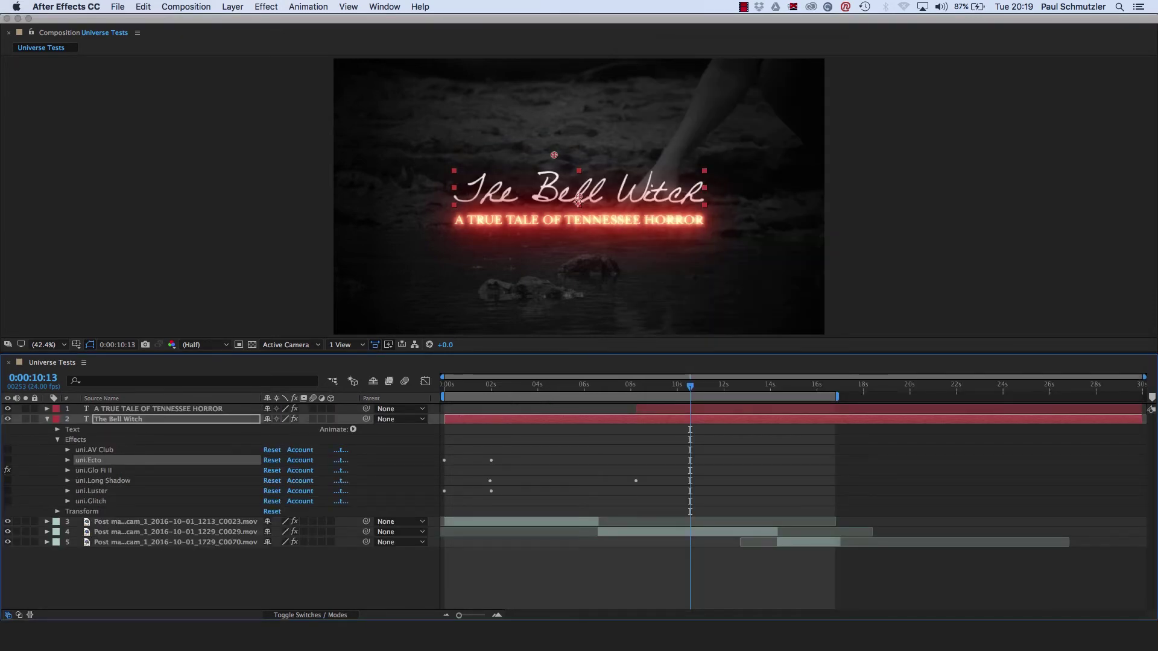
Step: Expand the Glo Fi II effect on The Bell Witch layer, browse its presets, and preview the title from 0:00:01:18
click(68, 470)
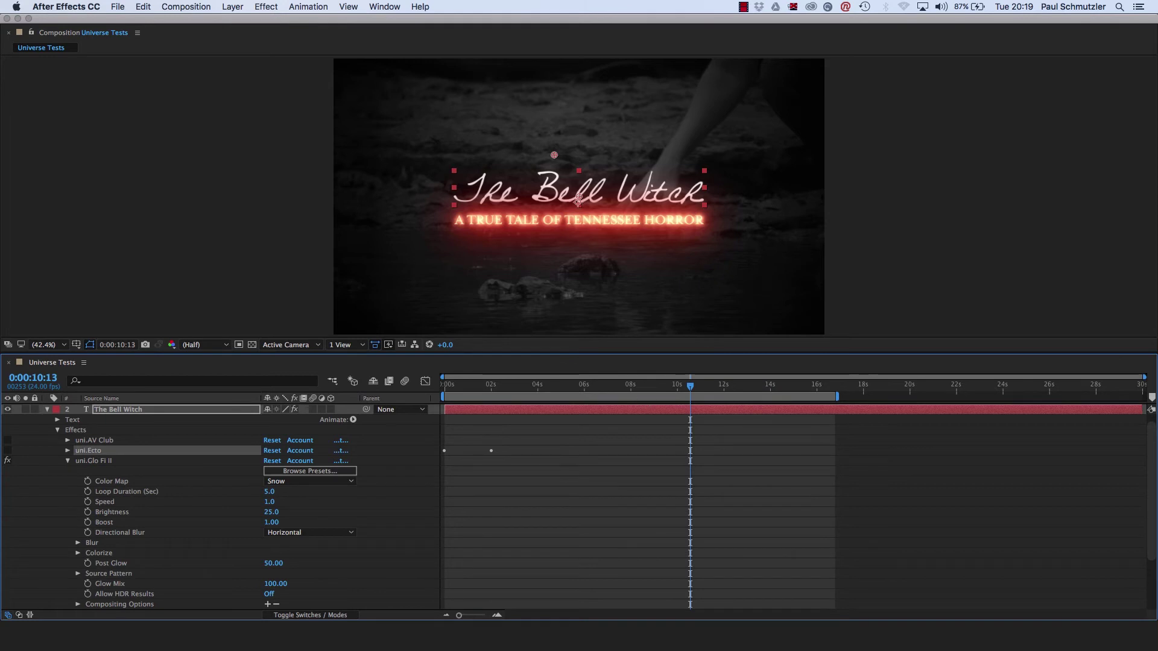
click(485, 386)
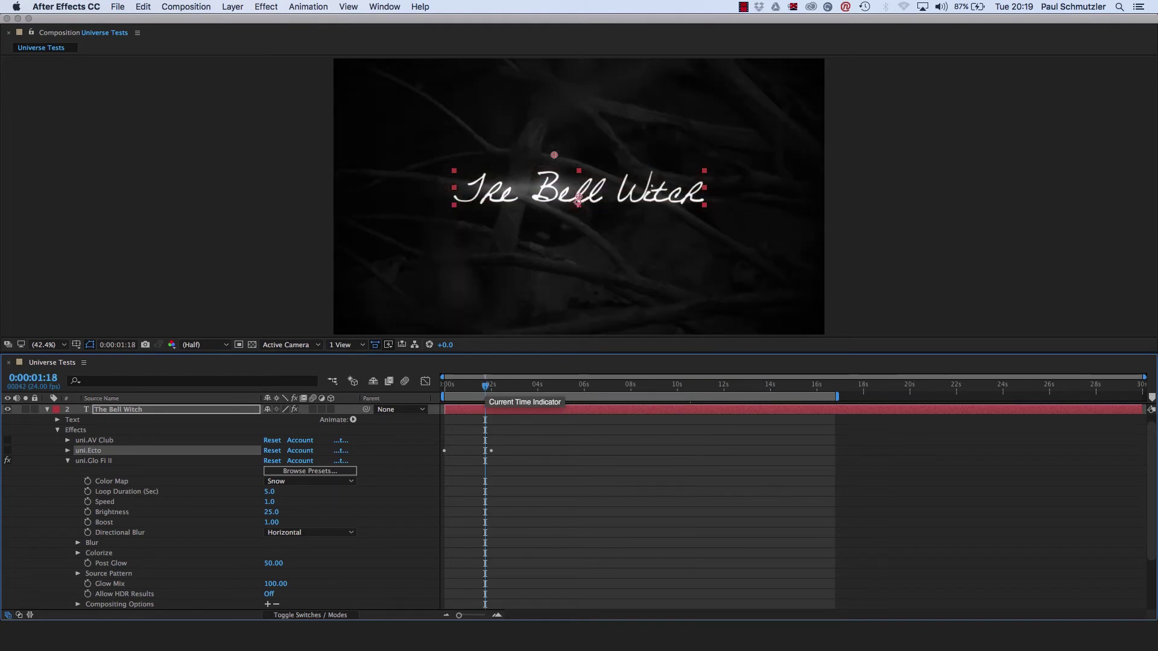
click(309, 471)
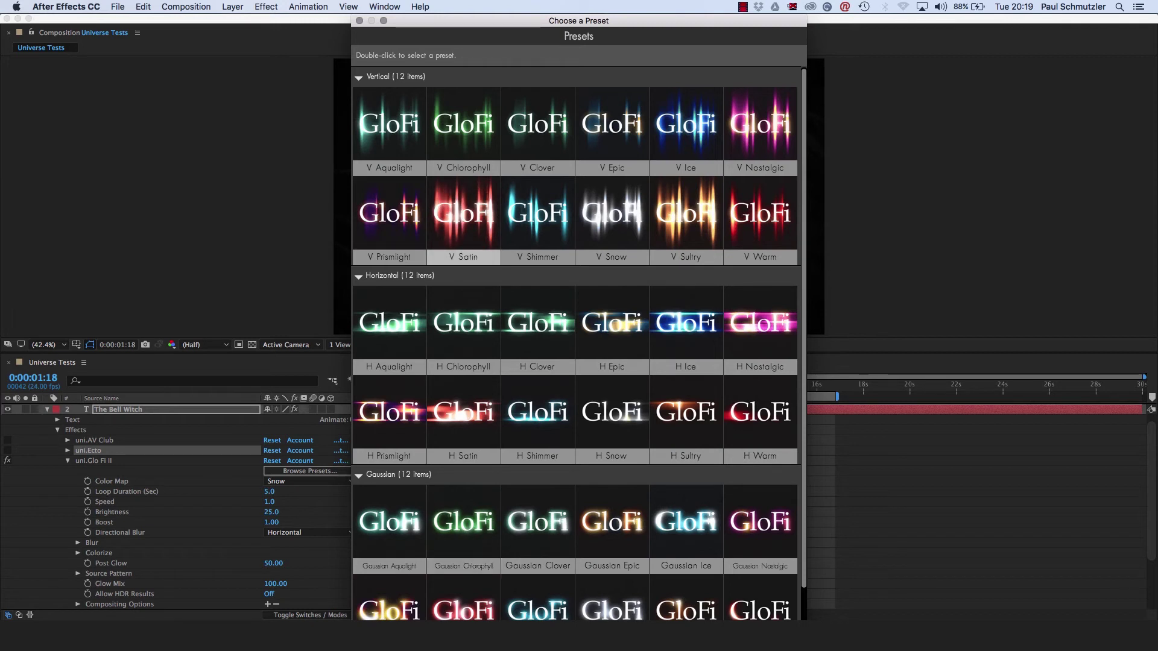
click(359, 20)
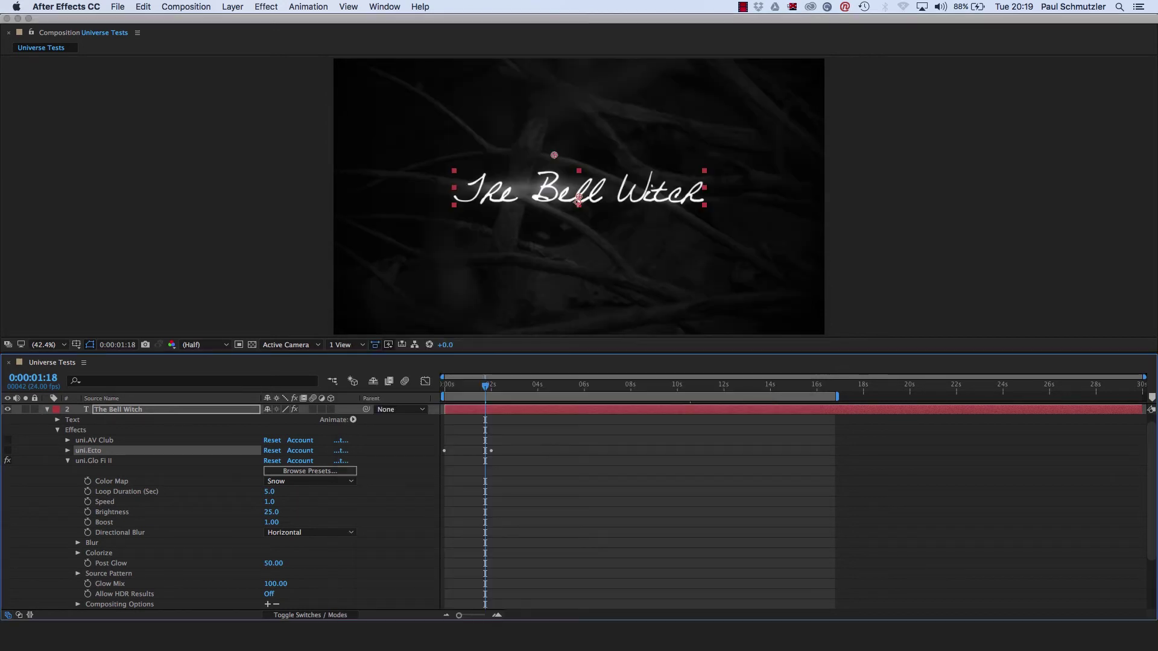
key(space)
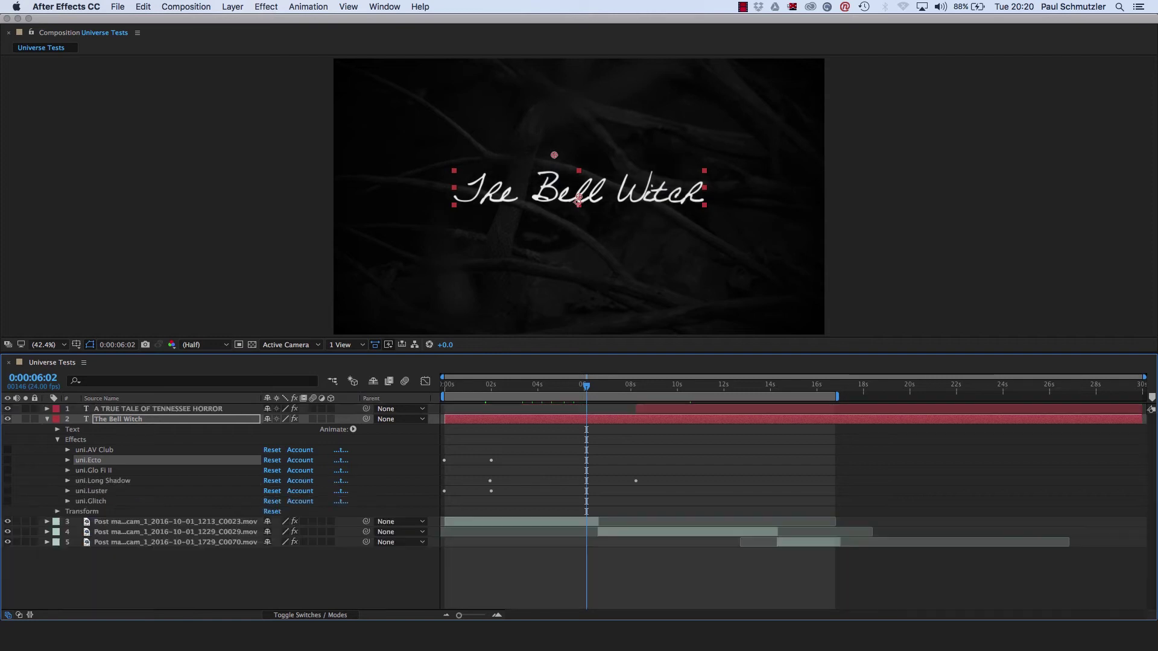
Step: Enable the Long Shadow effect on The Bell Witch layer, expand its settings, and preview the shadow animation from 0:00:01:18
click(7, 481)
click(68, 481)
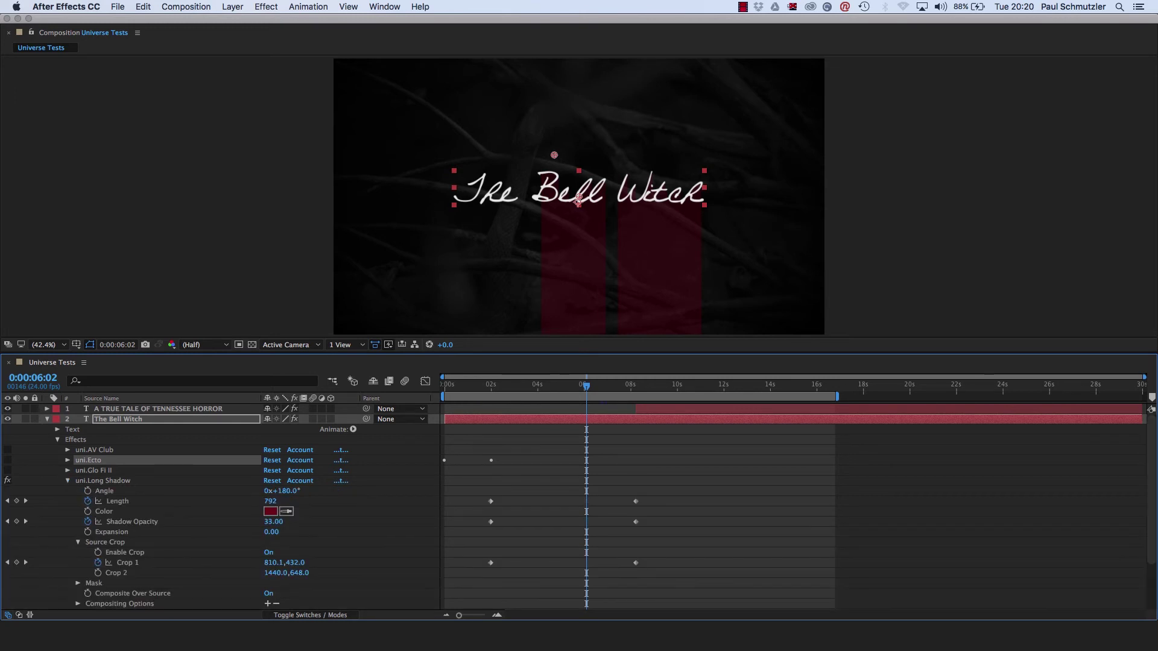
click(486, 386)
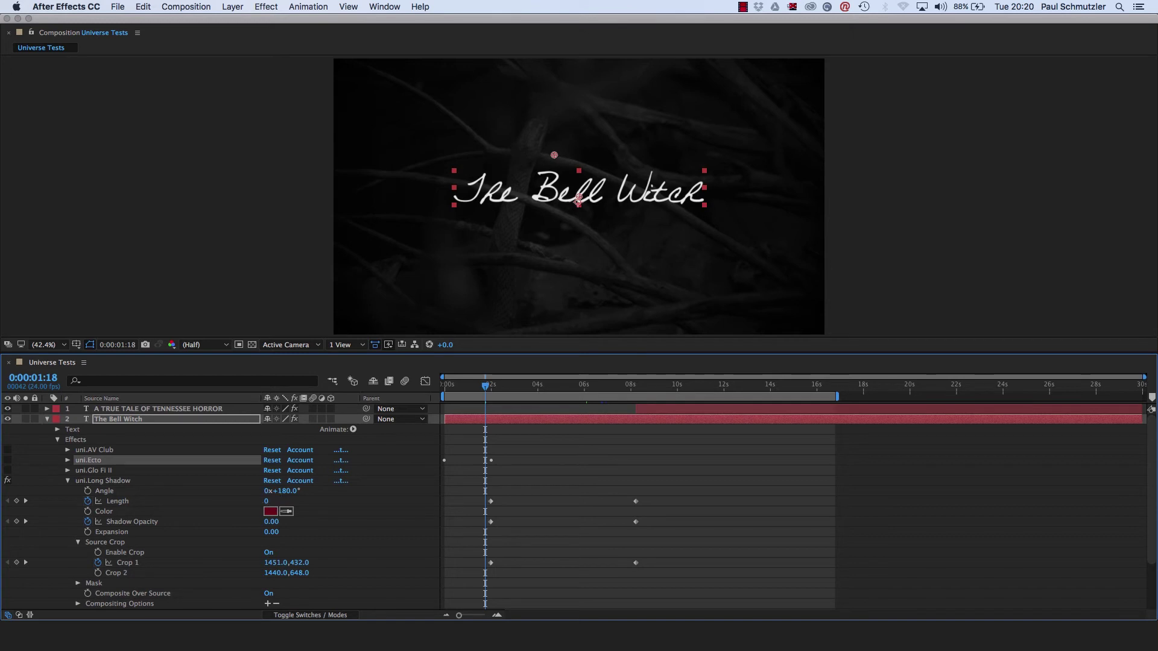
key(space)
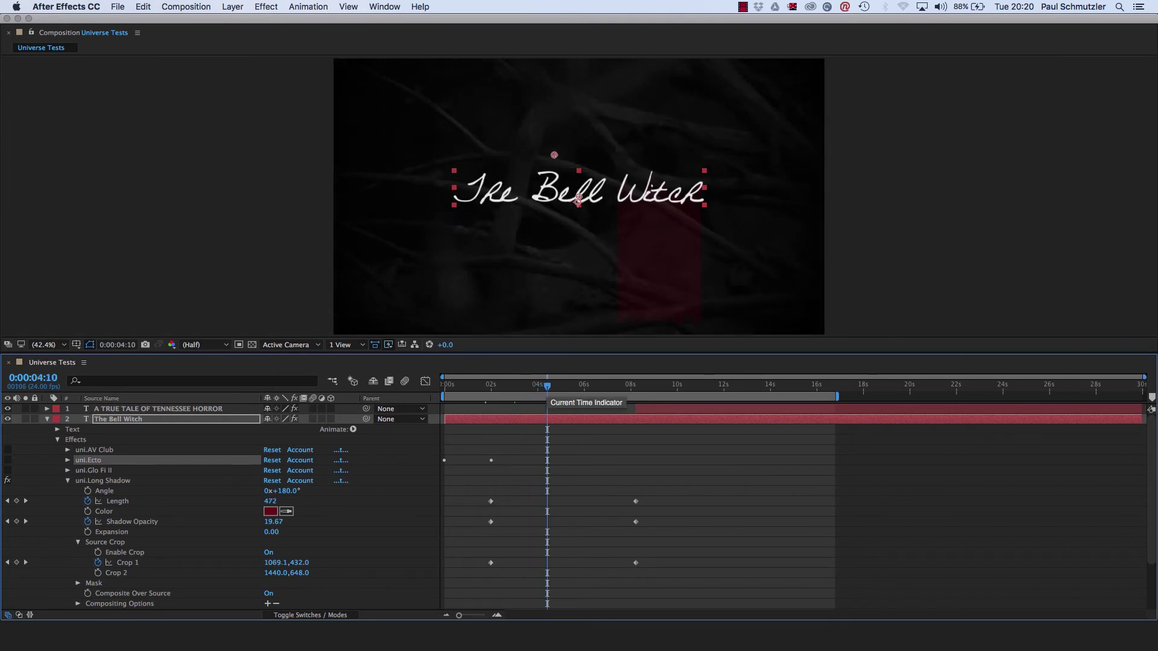
key(space)
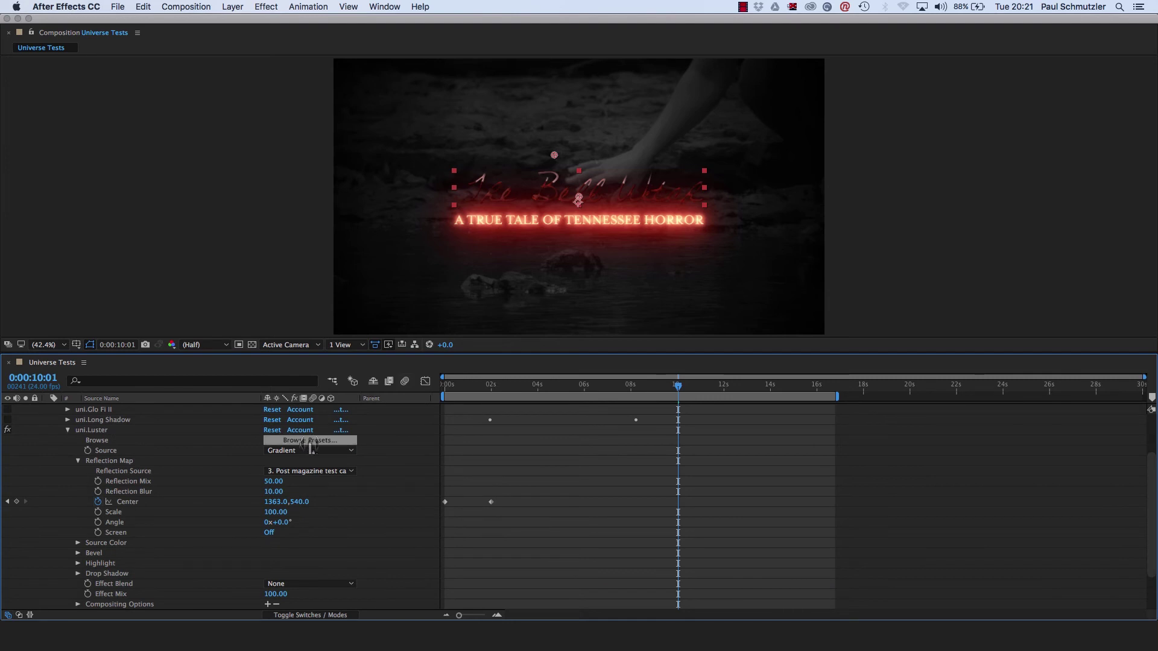
Step: Examine the Source options of The Bell Witch layer's Luster effect, keeping Gradient
click(310, 442)
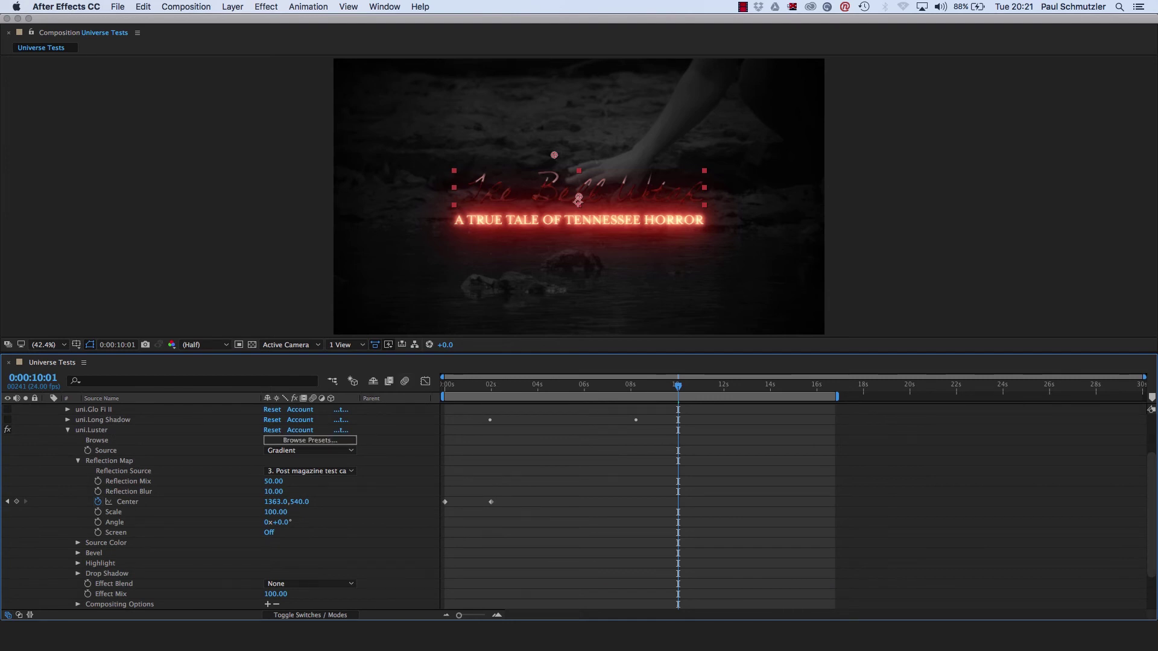
click(310, 451)
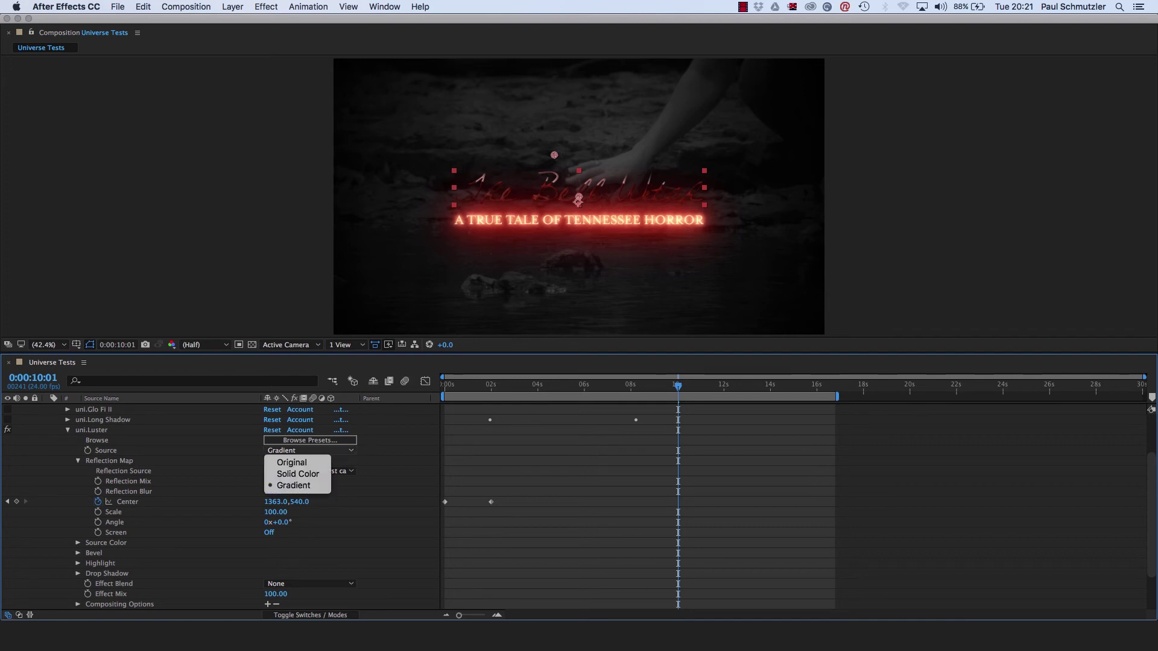
click(348, 462)
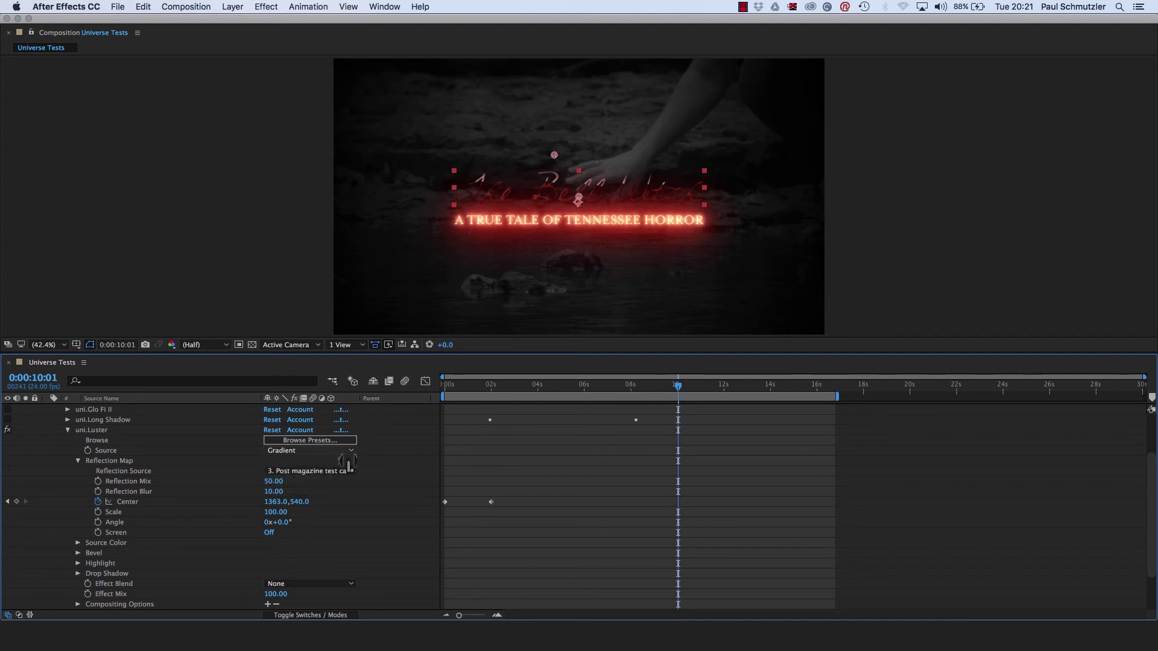
Step: Browse the Luster preset gallery at 0:00:04:05 without applying one, and check the title at 0:00:10:09
click(542, 385)
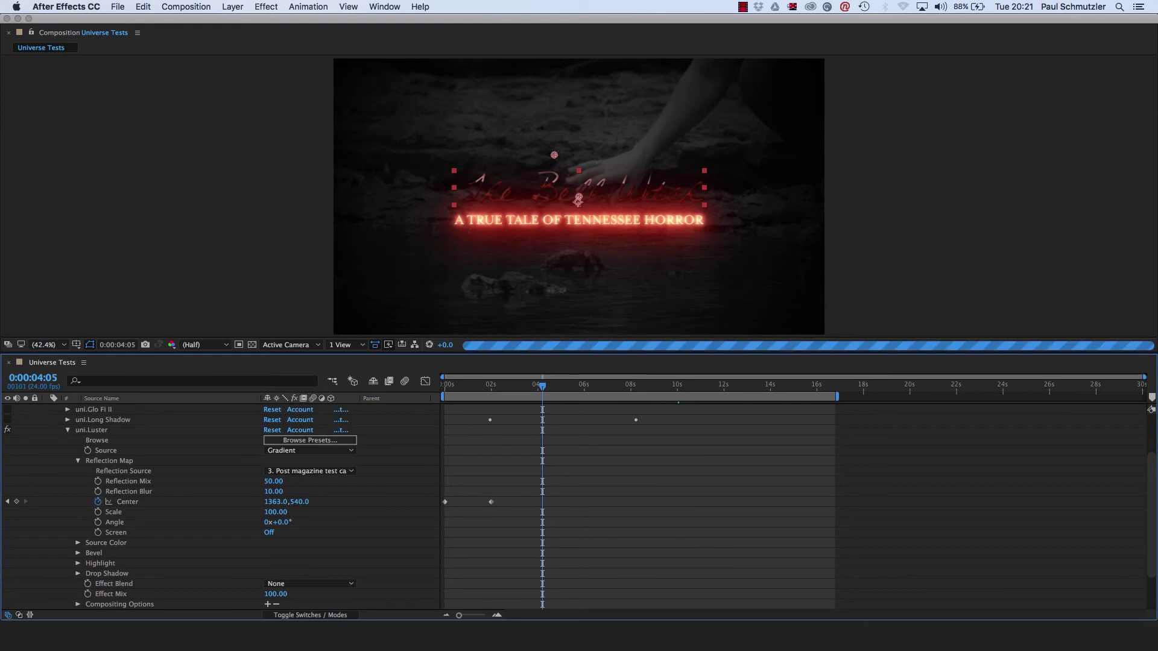
click(342, 441)
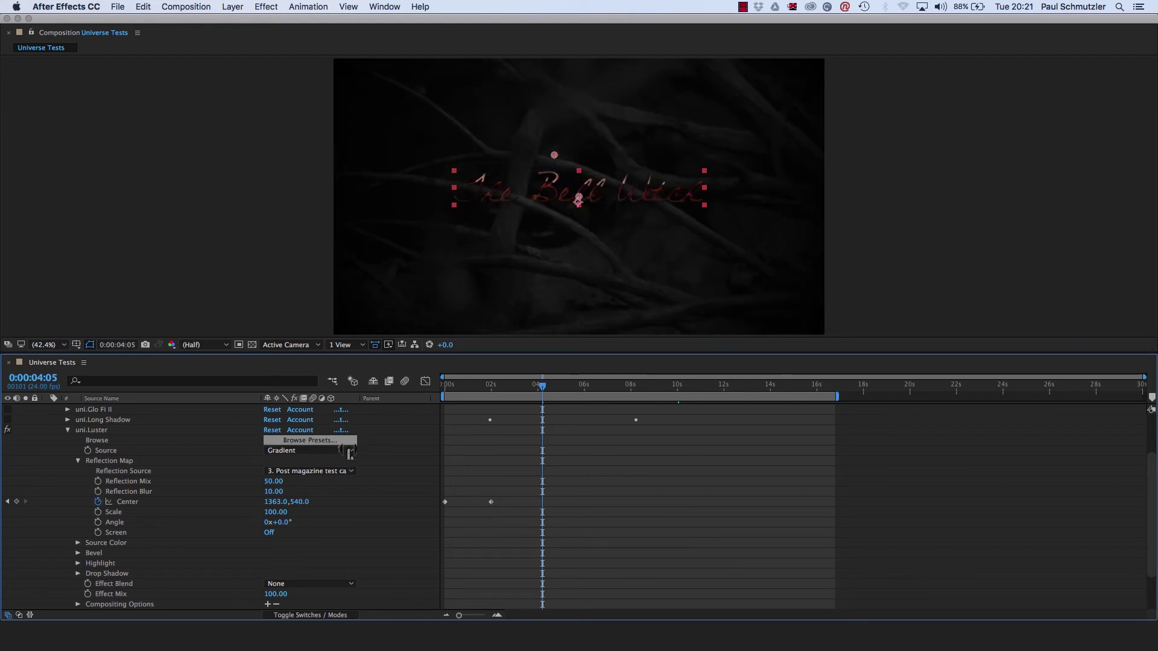
click(349, 442)
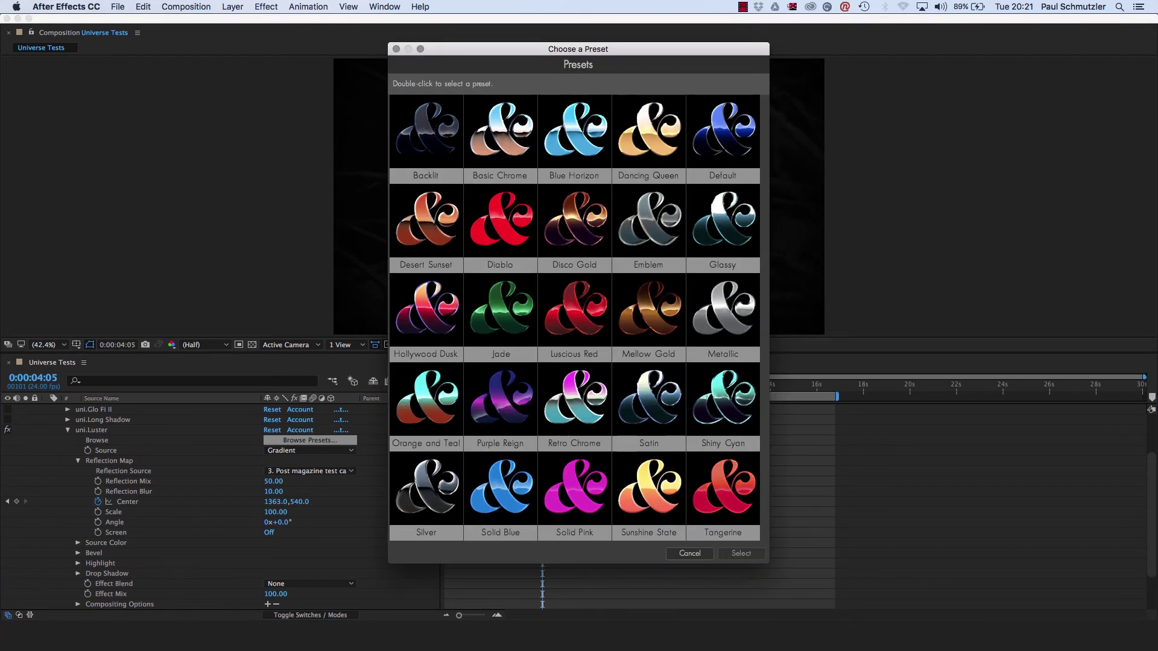
drag(471, 49, 826, 62)
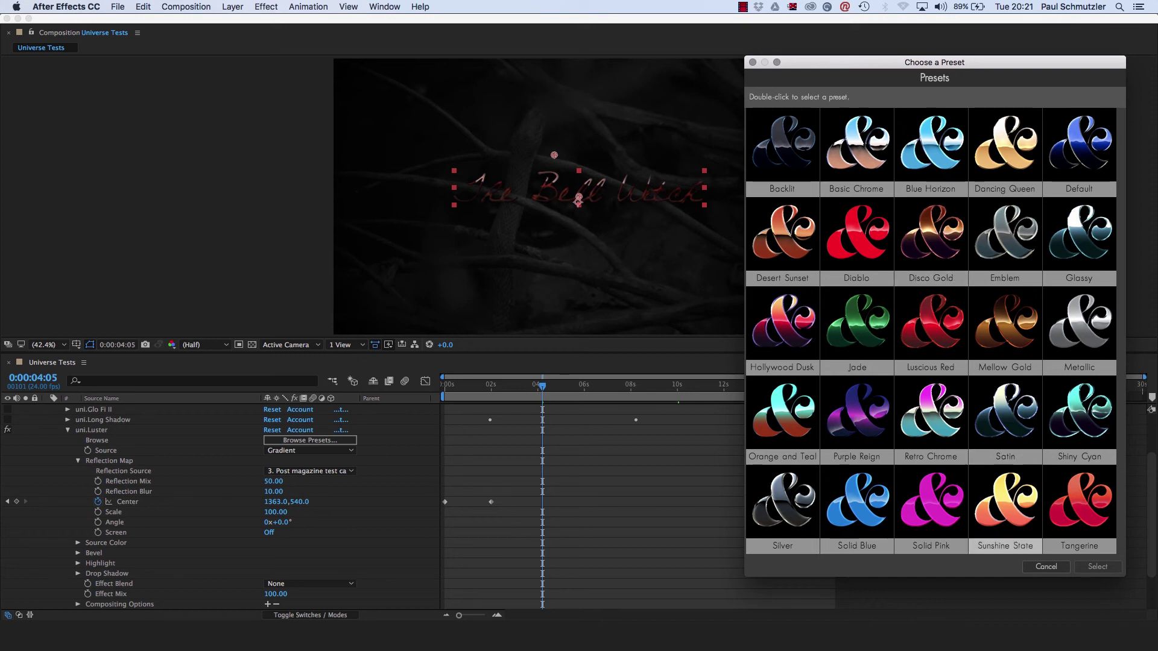
key(Escape)
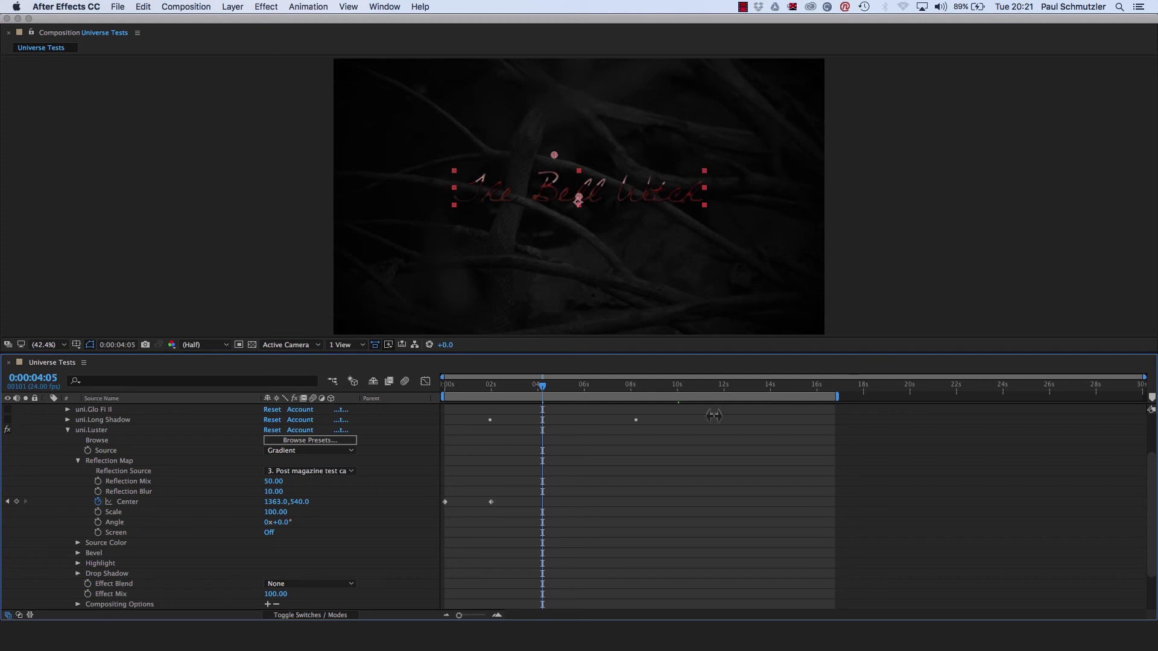
click(685, 384)
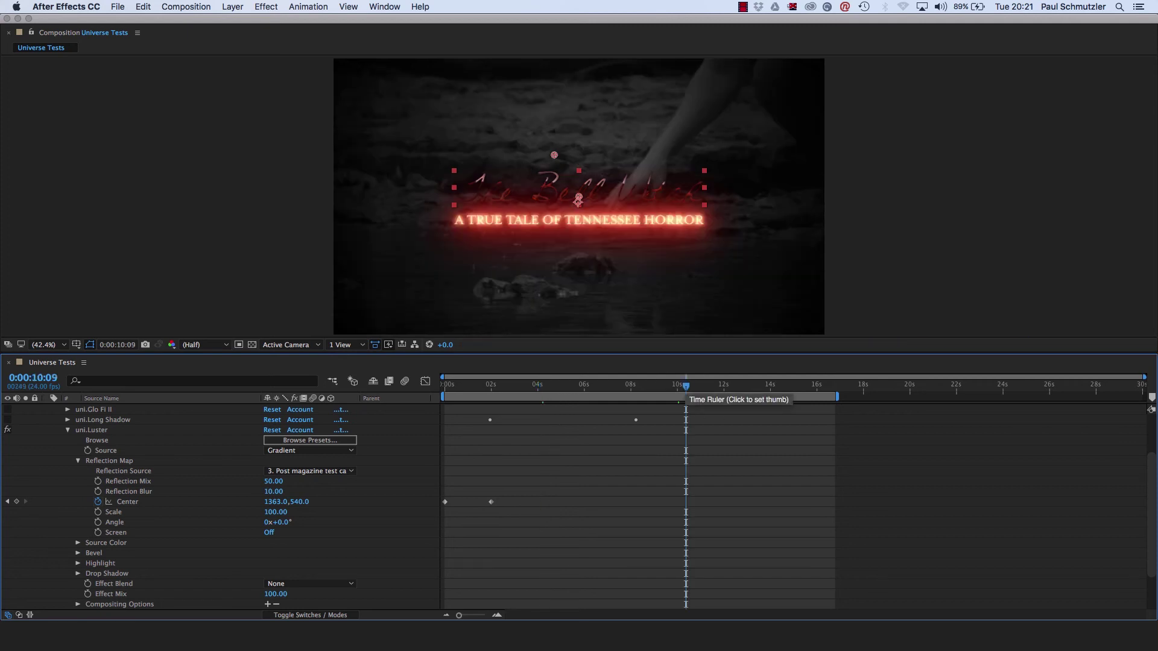